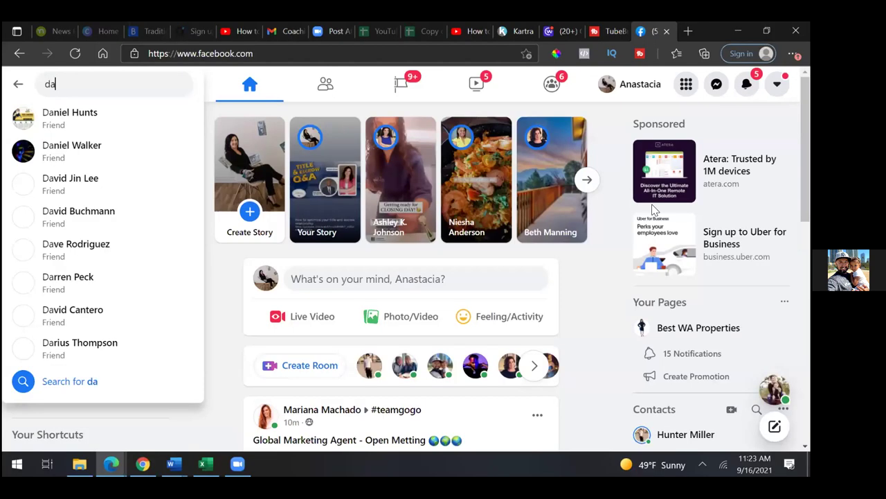
Search Facebook for the marketing coach by name and open his personal profile.
type("vidcantero")
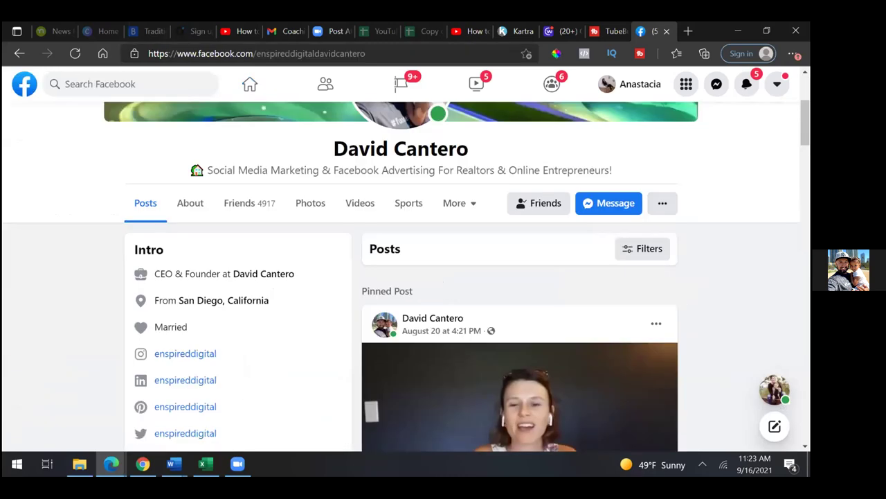
Scroll the coach's profile and go to his public figure business Page.
scroll(402, 277, "down", 1)
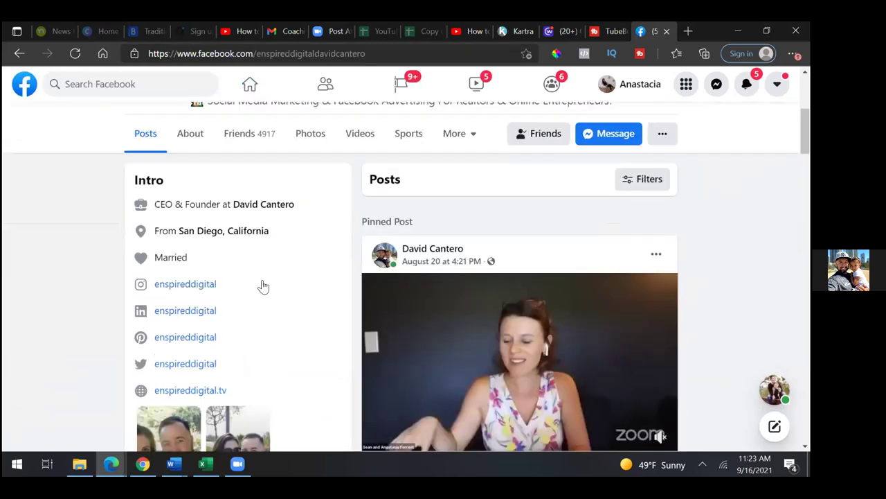
scroll(263, 286, "down", 3)
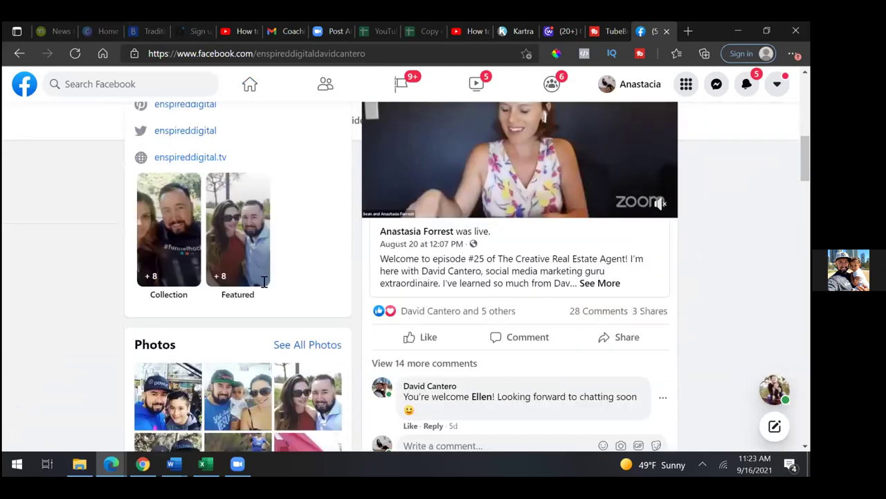
scroll(271, 284, "down", 5)
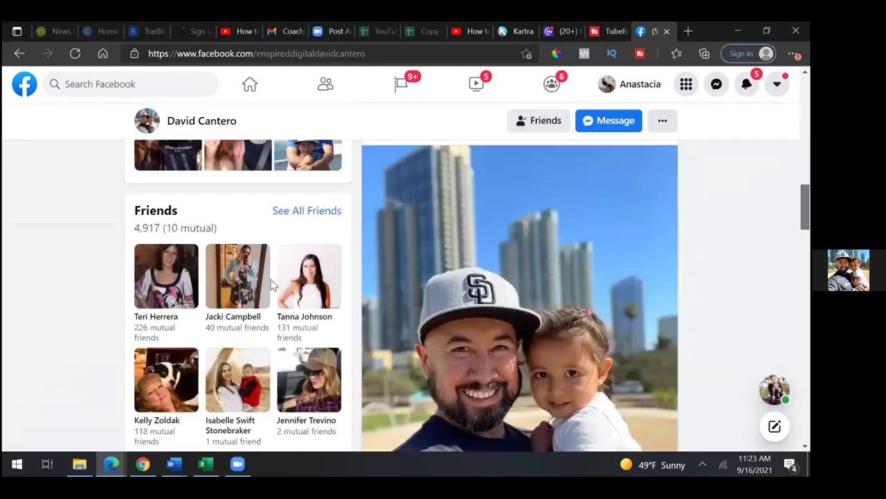
left_click(282, 165)
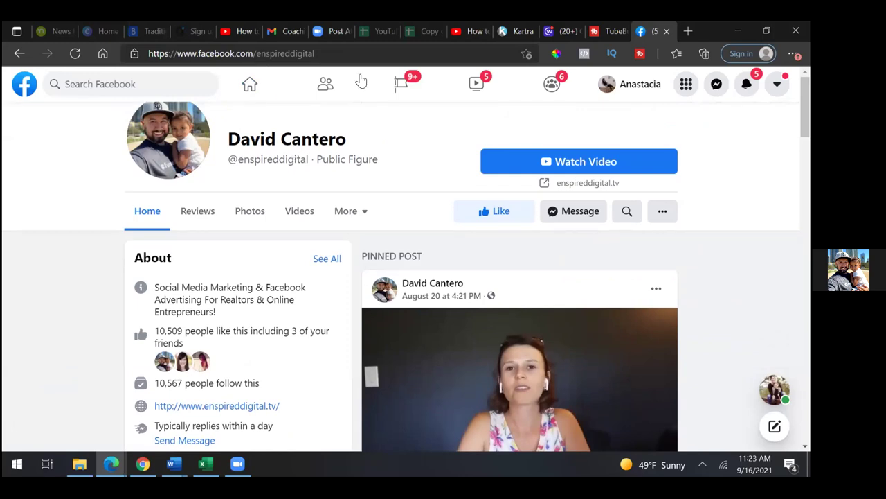
Copy the coach's Page URL and open Best WA Properties' Business Settings in a new tab.
key("ctrl+5")
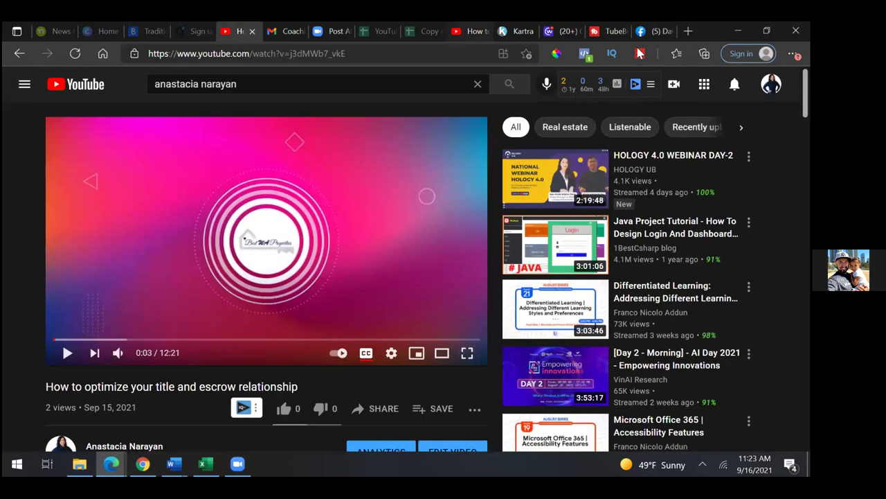
key("ctrl+9")
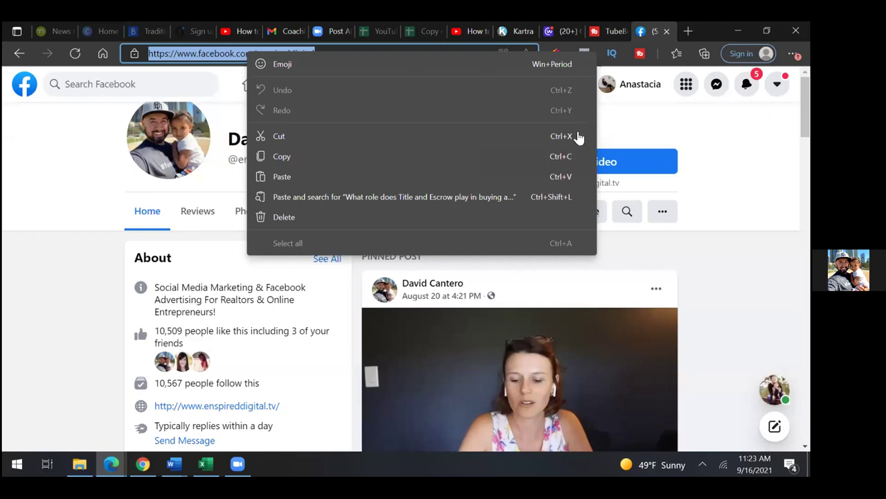
left_click(602, 124)
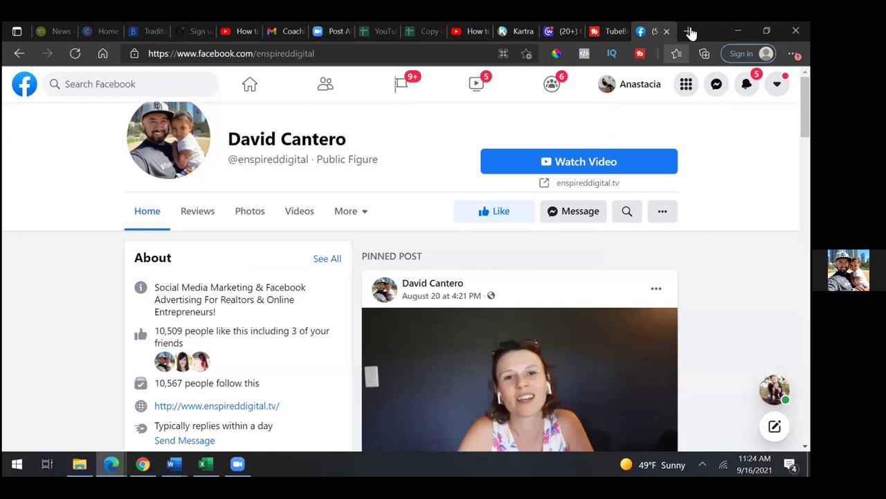
left_click(690, 33)
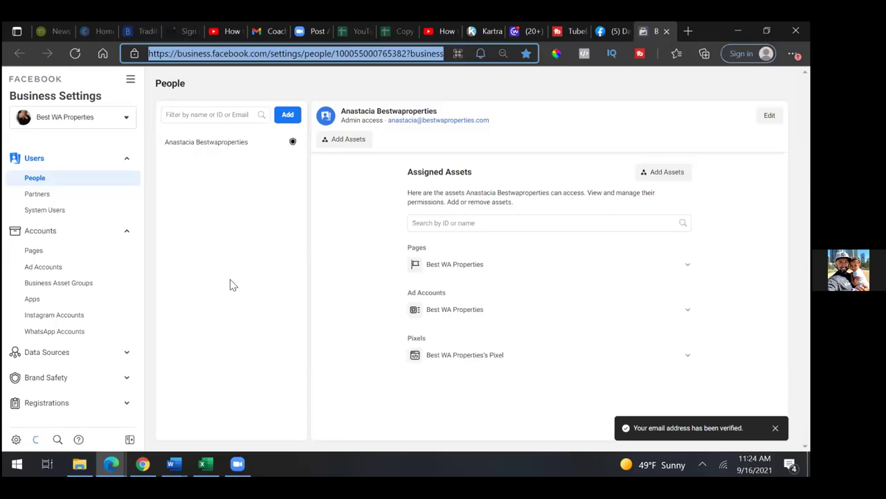
Go to Accounts > Pages and bring up the Add options for a Page.
left_click(106, 256)
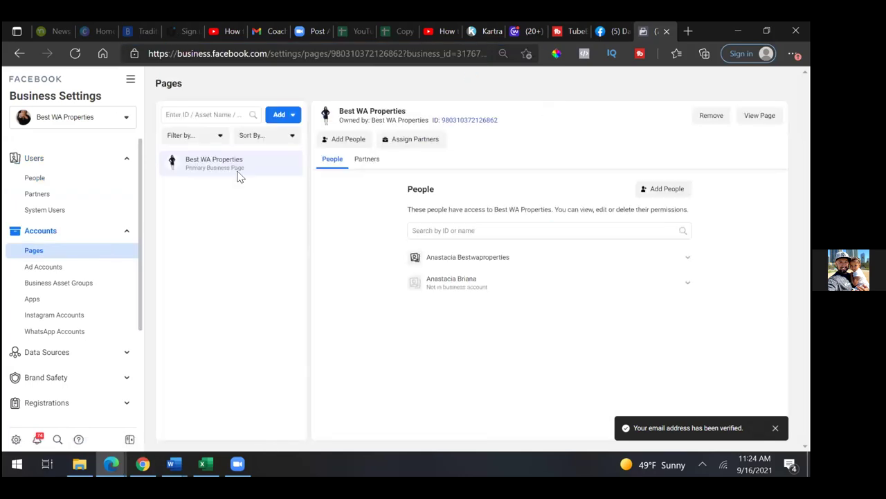
left_click(343, 145)
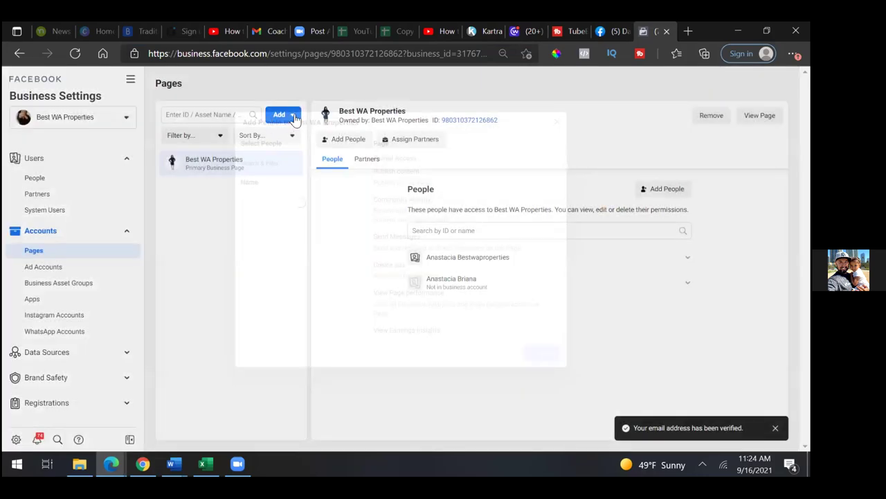
left_click(294, 118)
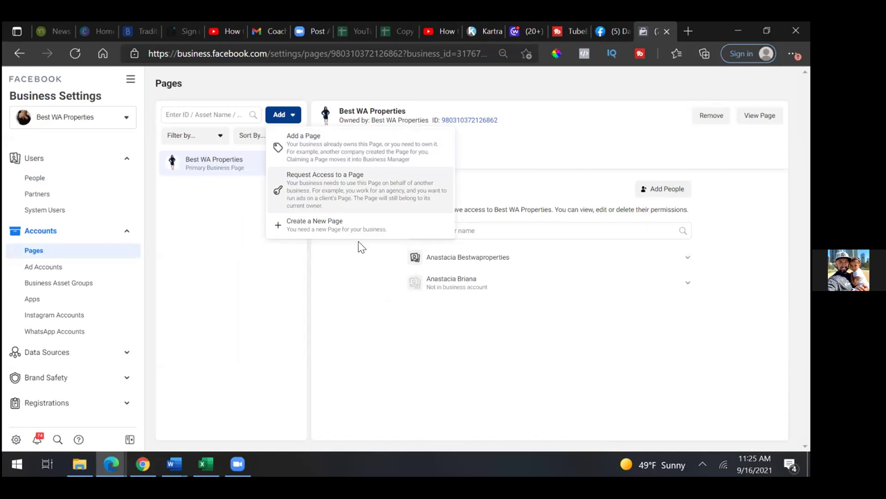
Request access to the coach's Page with Create ads and View Page performance permissions.
key("Return")
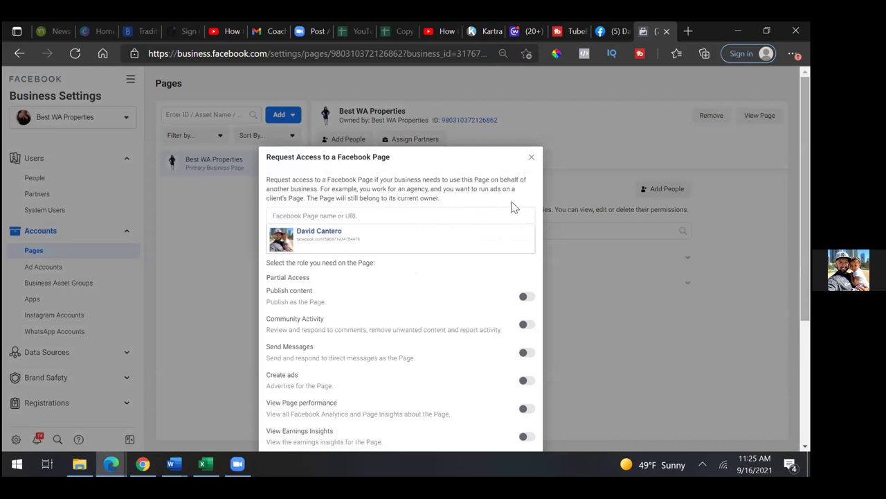
scroll(548, 193, "down", 2)
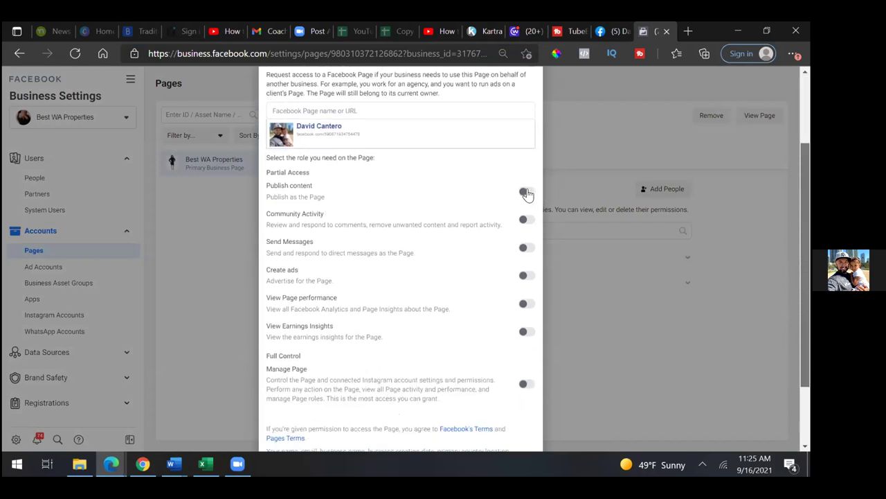
scroll(528, 194, "down", 1)
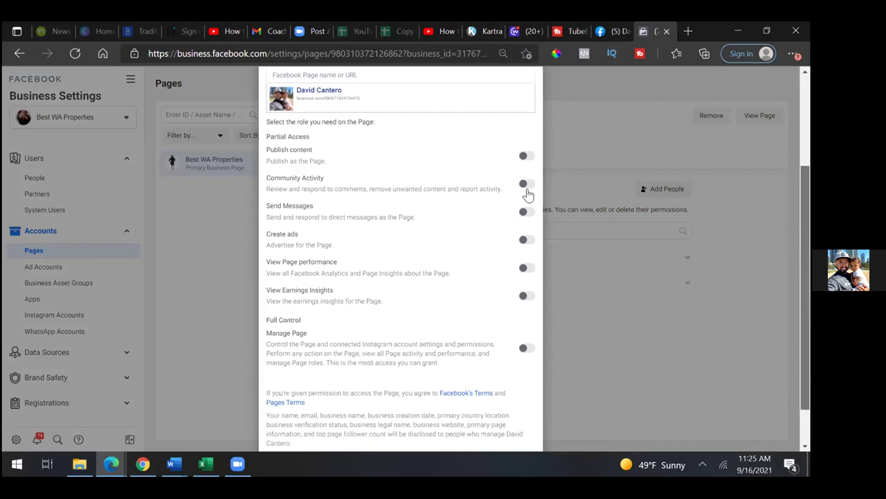
scroll(528, 194, "down", 1)
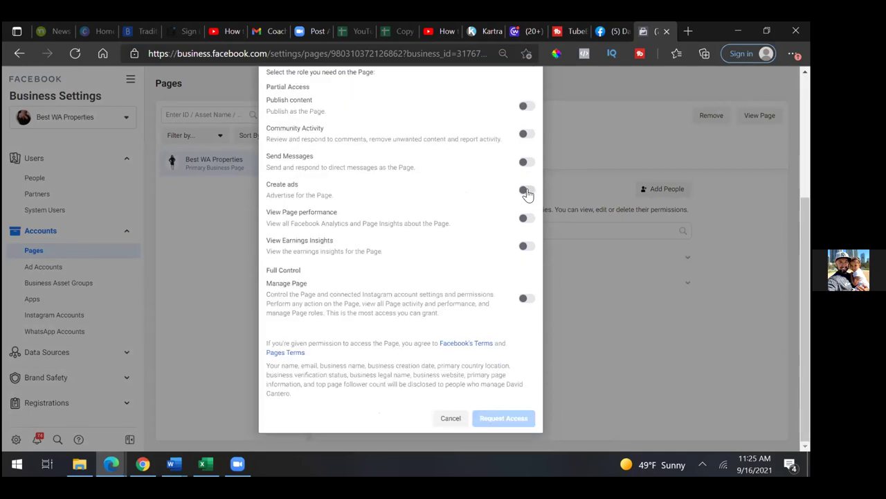
left_click(527, 191)
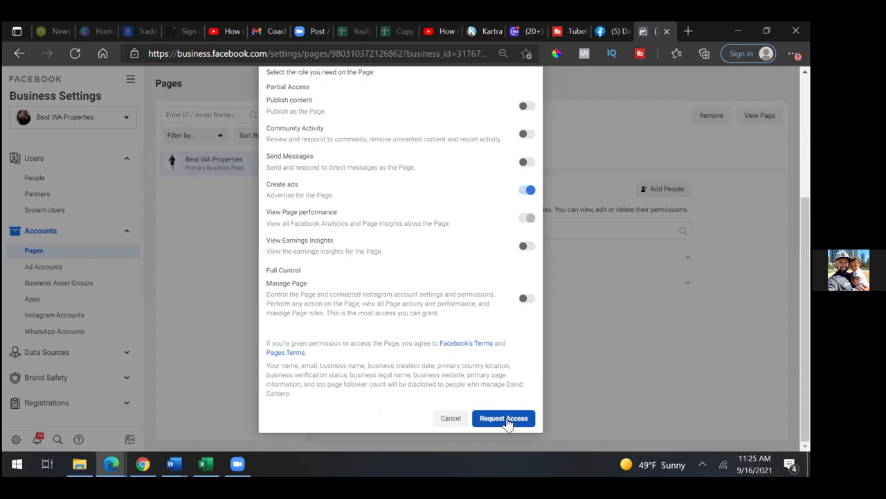
left_click(506, 420)
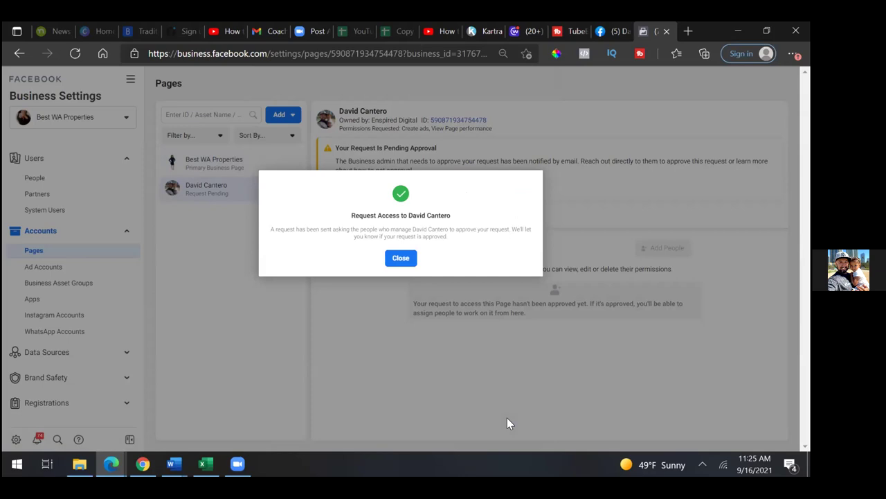
left_click(401, 257)
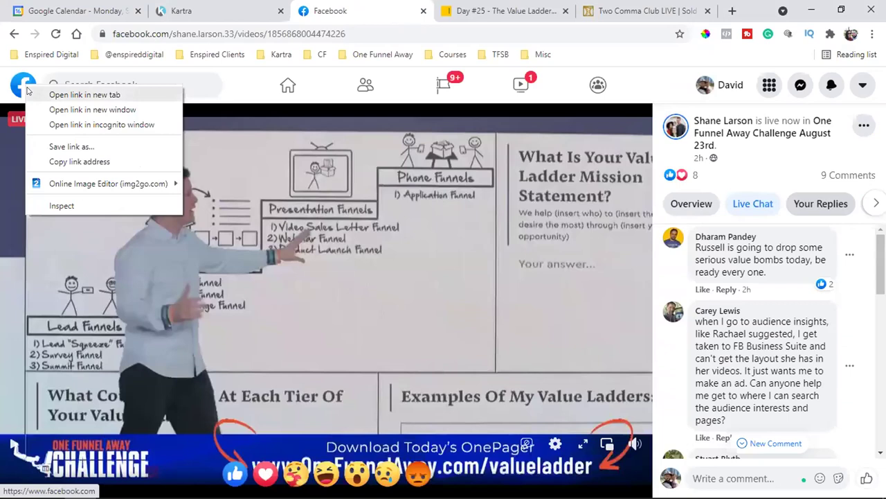
Open the bookmarked Facebook business Page in a new tab.
left_click(41, 93)
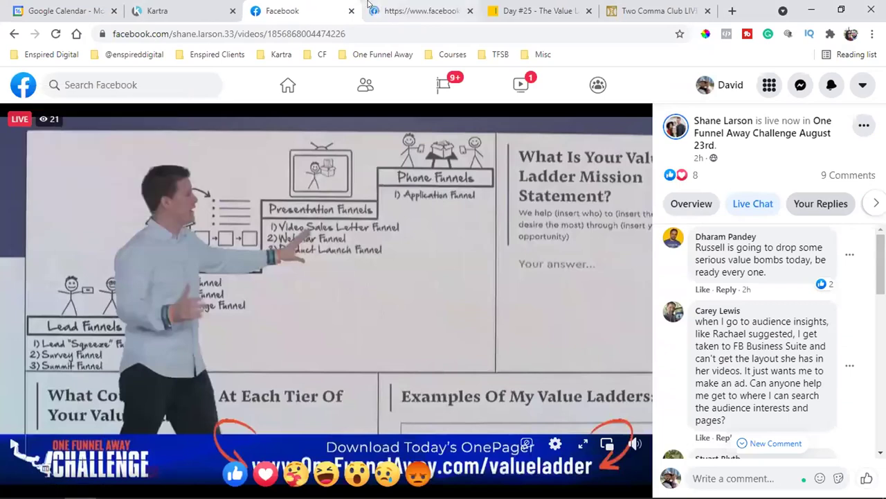
left_click(409, 11)
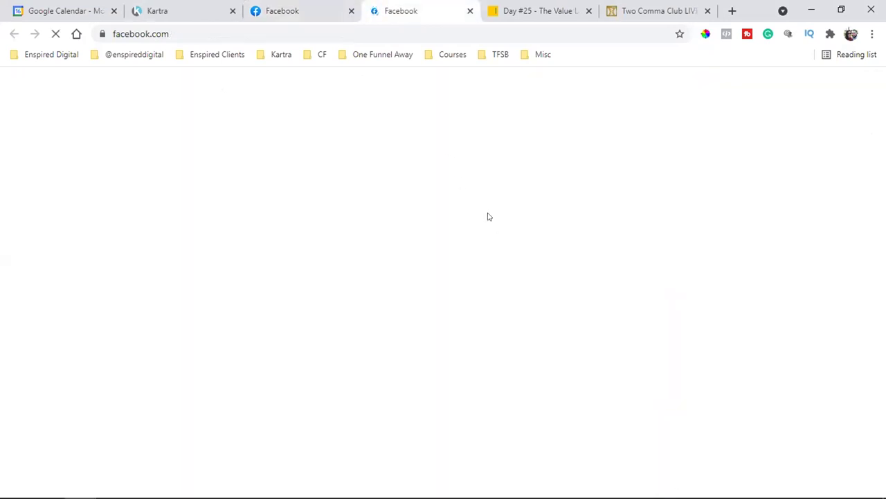
left_click(110, 57)
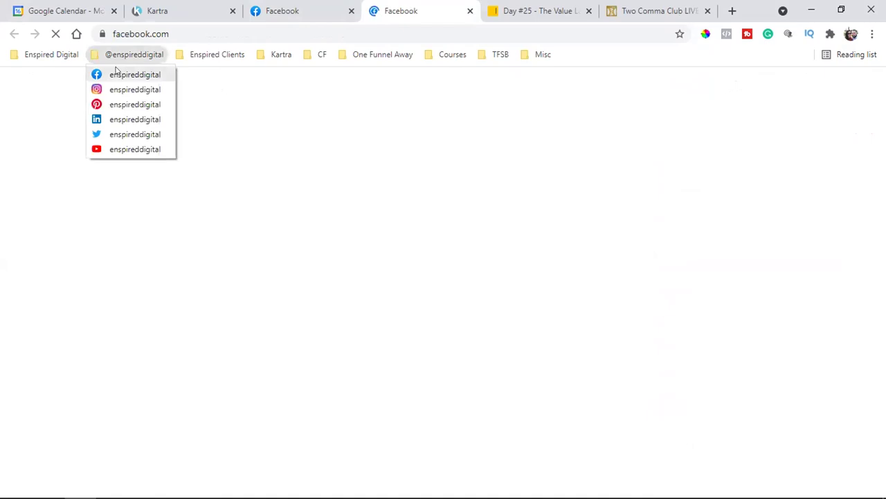
left_click(121, 73)
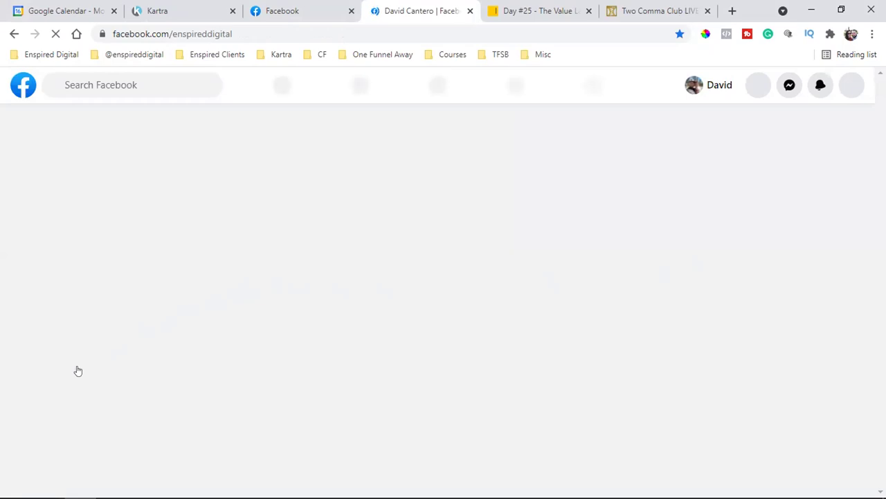
Go to the Page's Settings and select Page Roles.
scroll(77, 369, "down", 2)
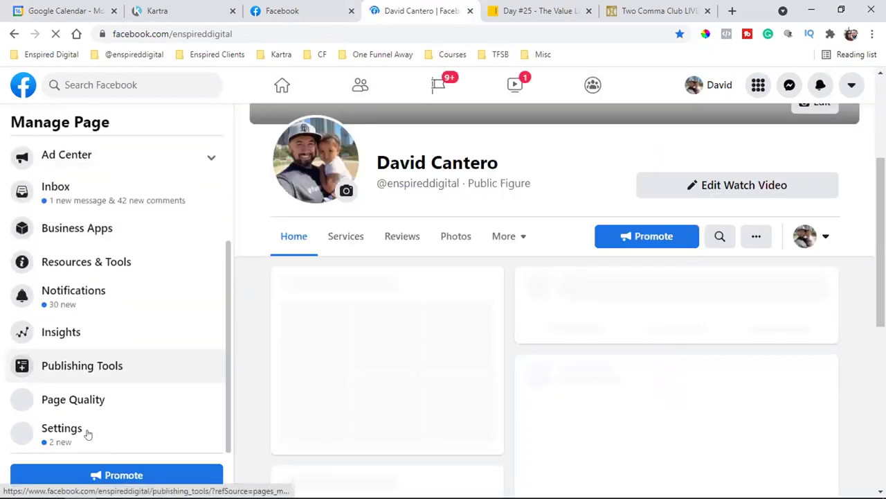
scroll(88, 433, "up", 3)
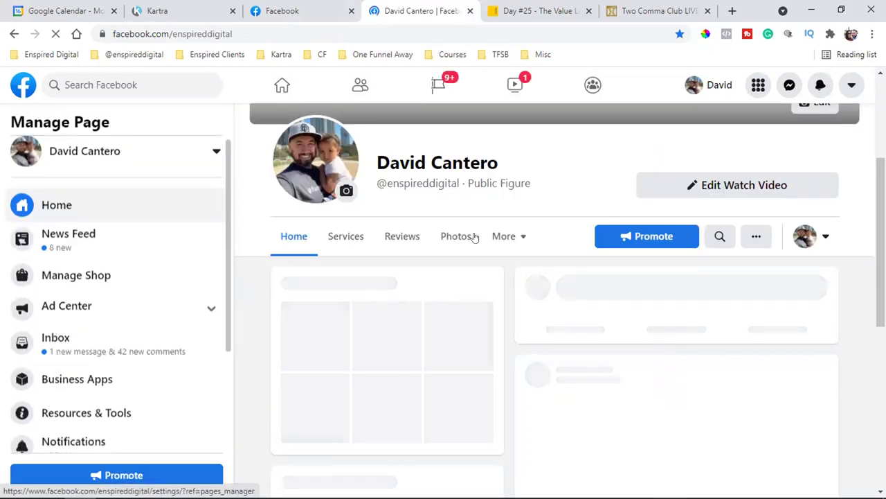
scroll(70, 431, "down", 2)
left_click(69, 429)
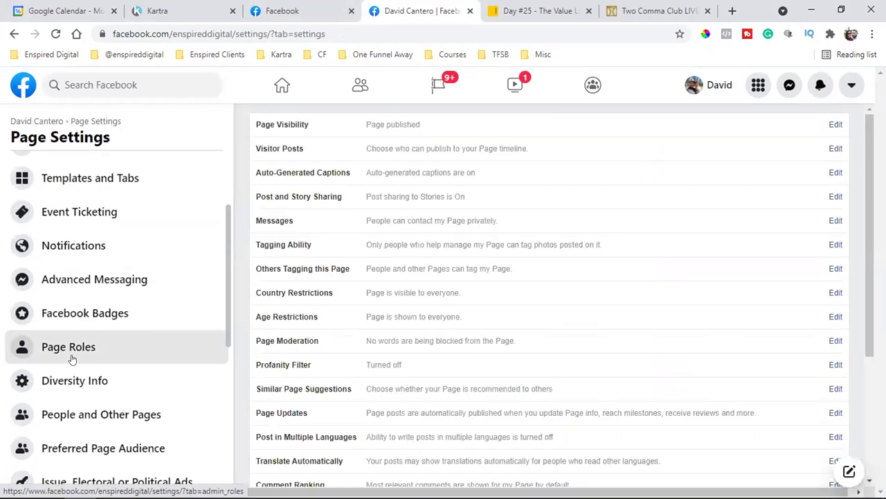
left_click(73, 356)
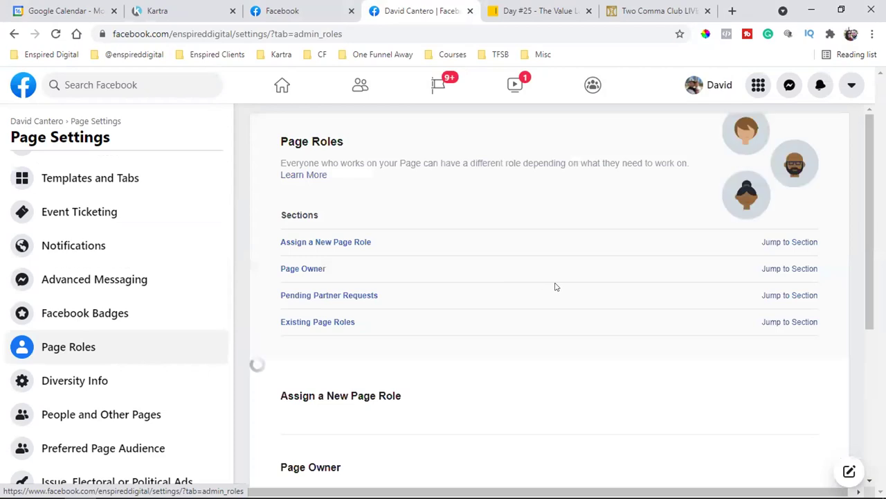
Scroll to Pending Partner Requests and highlight Best WA Properties' request.
scroll(555, 287, "down", 2)
scroll(555, 287, "down", 2)
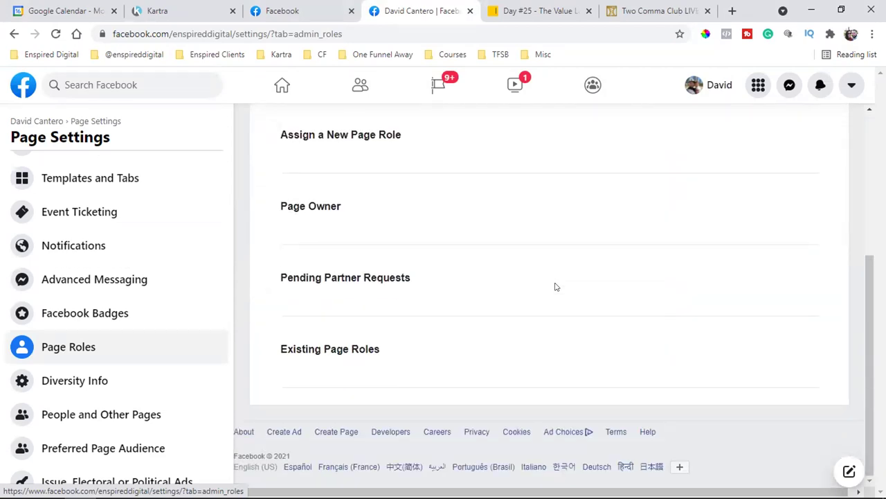
scroll(556, 285, "down", 1)
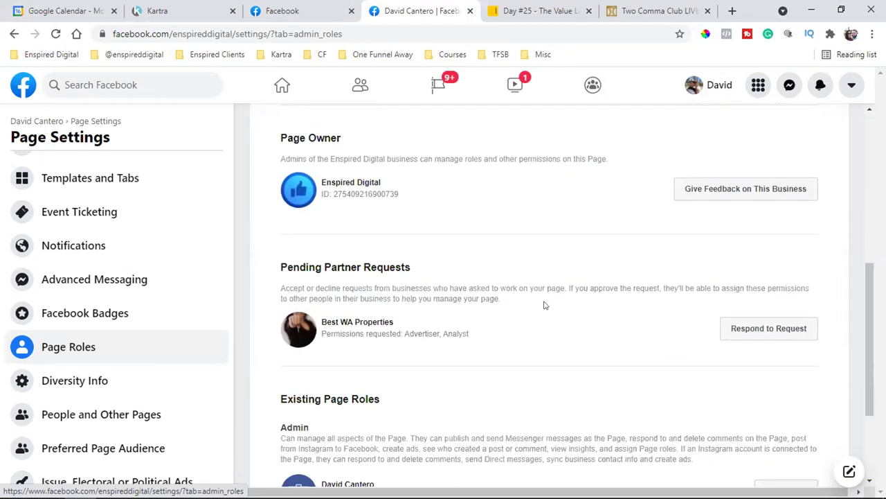
triple_click(360, 268)
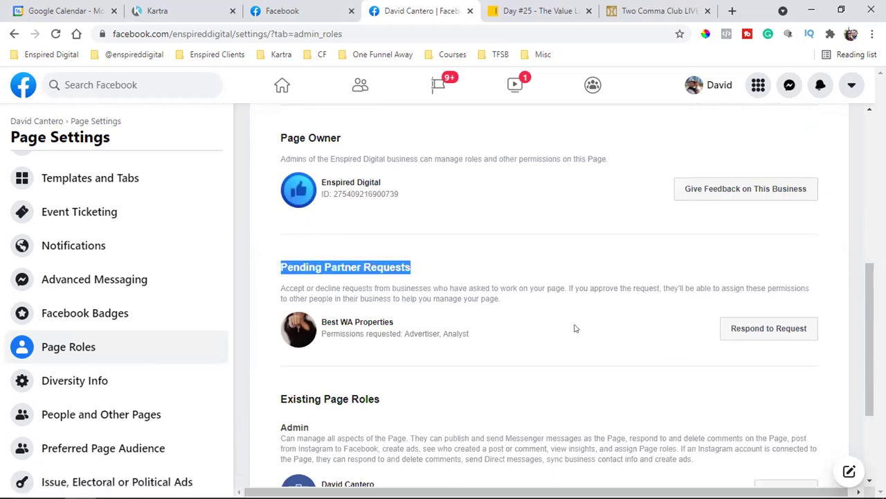
left_click(362, 319)
double_click(330, 321)
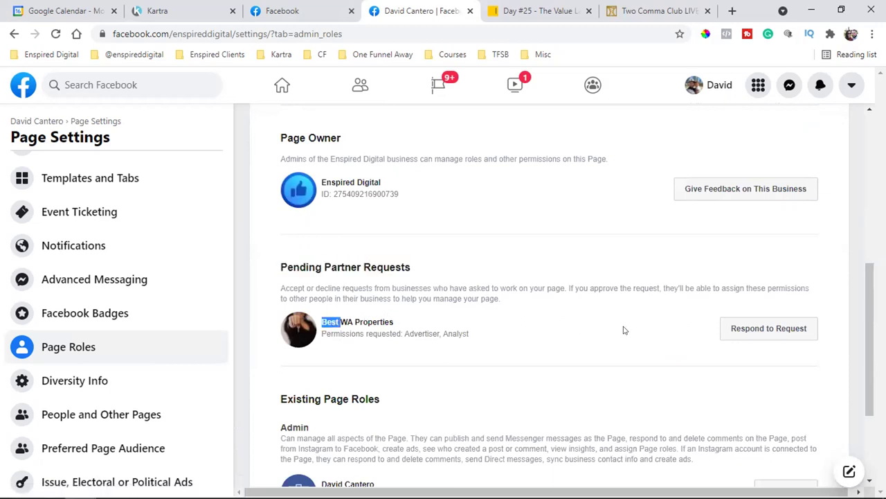
Accept Best WA Properties' partner request and confirm with the saved account password.
left_click(794, 337)
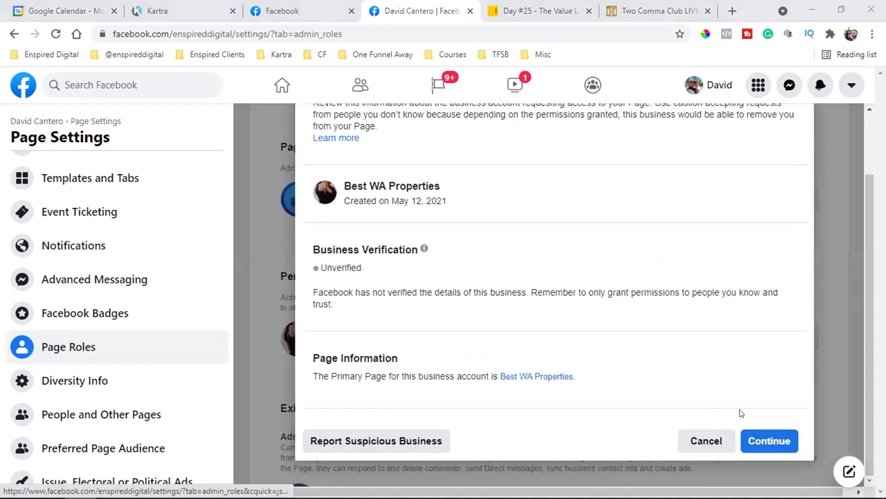
left_click(777, 445)
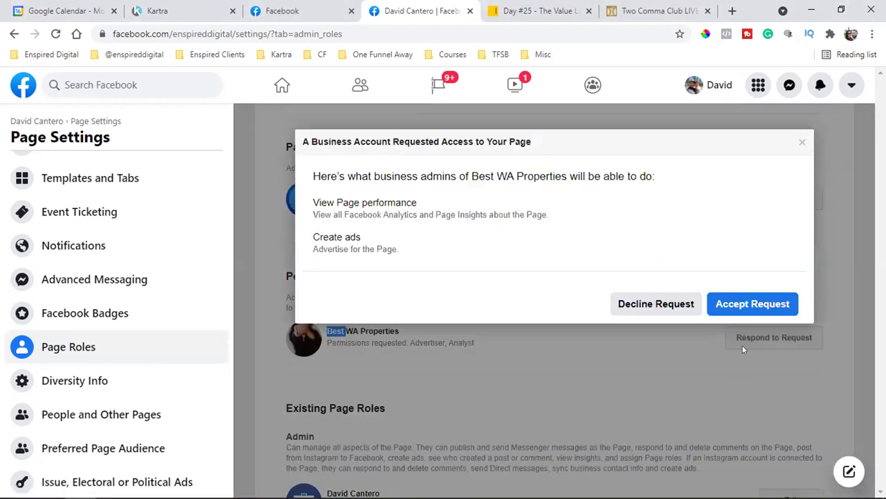
left_click(756, 306)
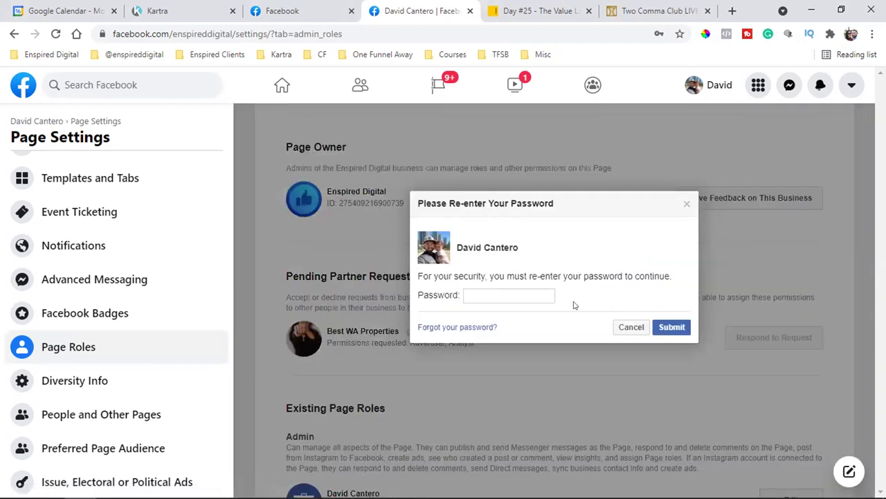
left_click(512, 295)
left_click(514, 327)
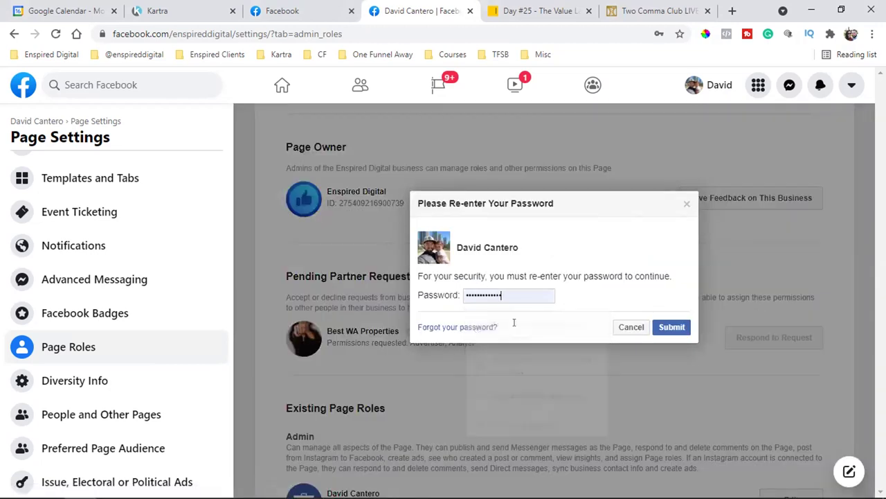
left_click(671, 330)
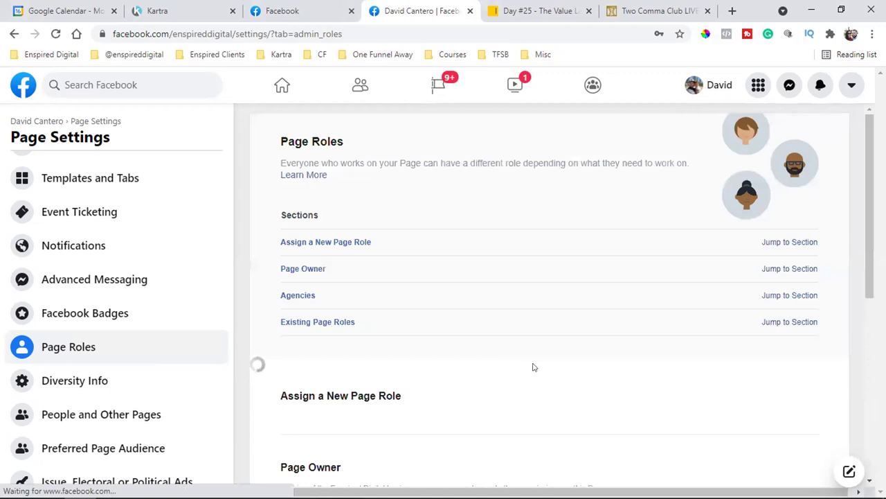
Check the Best WA Properties Pages list, where the coach's Page is still pending.
scroll(612, 348, "down", 5)
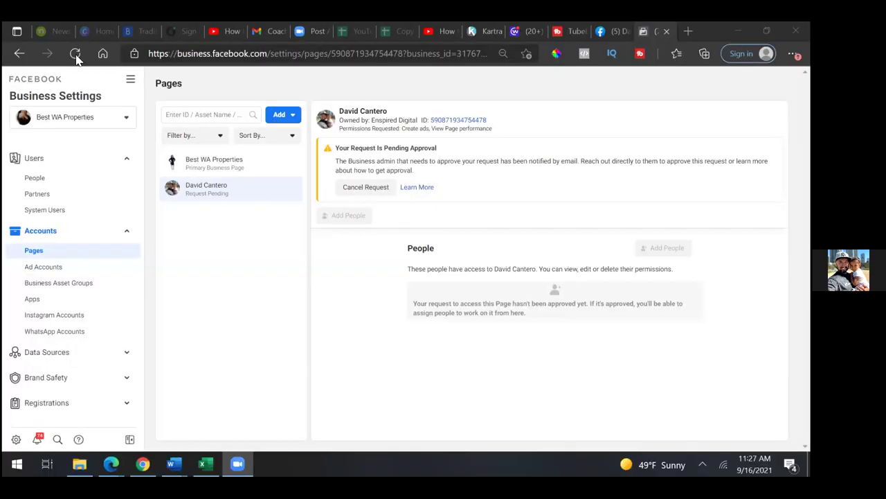
Reload to confirm the coach's Page access is granted, then start adding people to it.
left_click(76, 58)
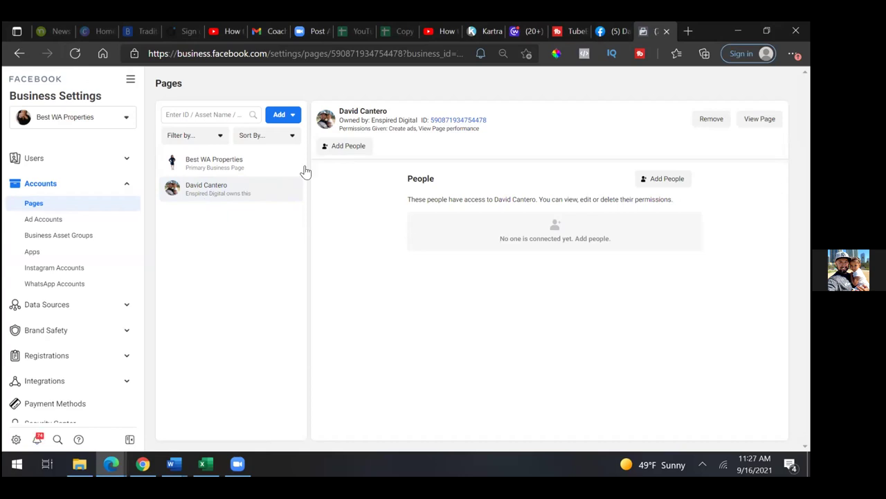
left_click(355, 149)
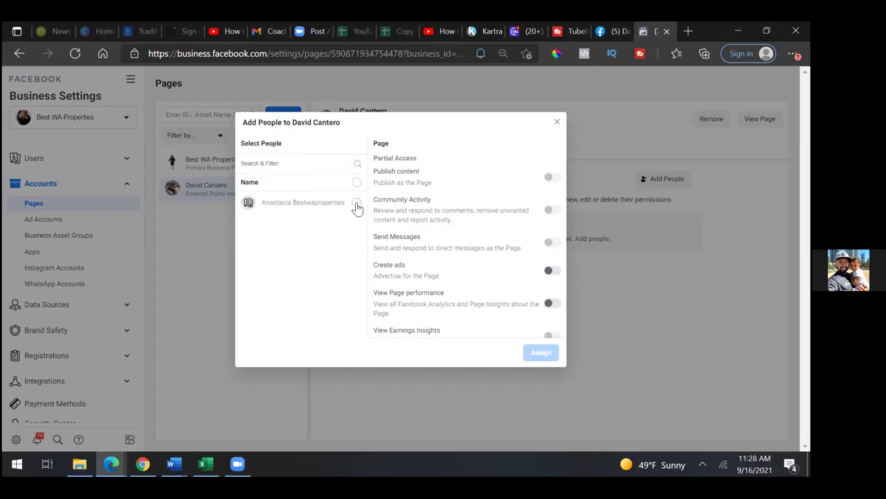
Assign the team member to the coach's Page with Create ads permission enabled.
left_click(357, 203)
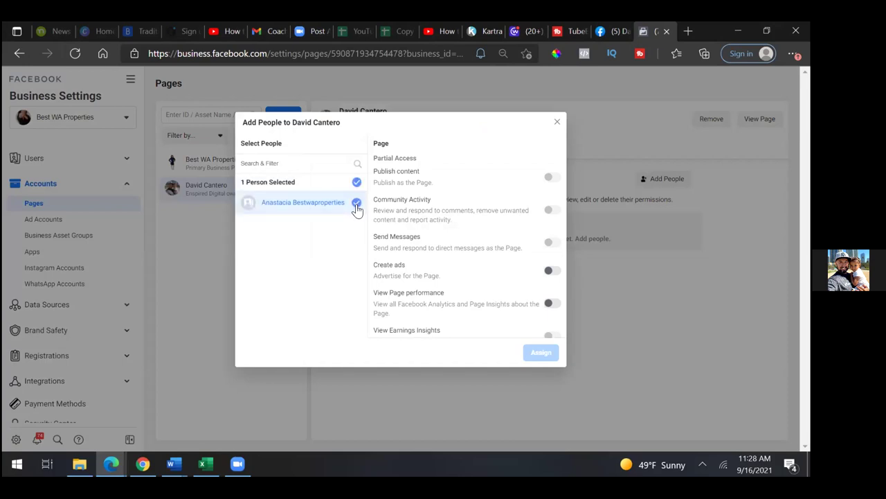
left_click(553, 272)
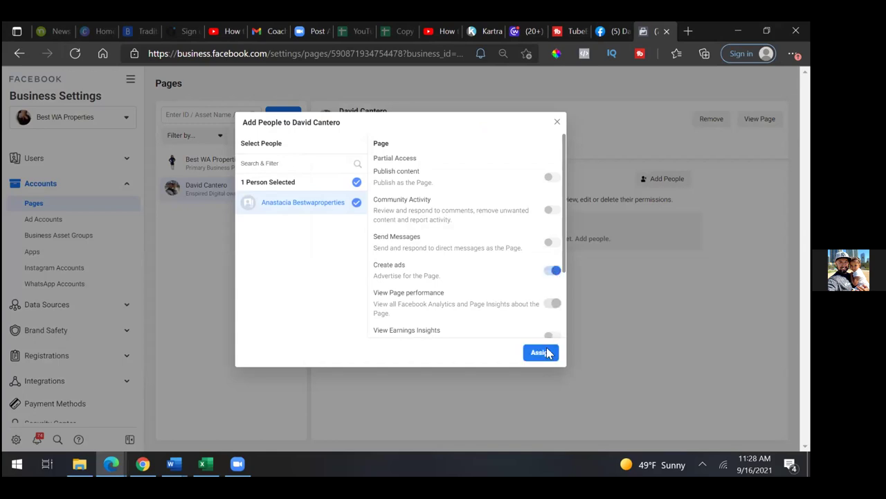
left_click(546, 354)
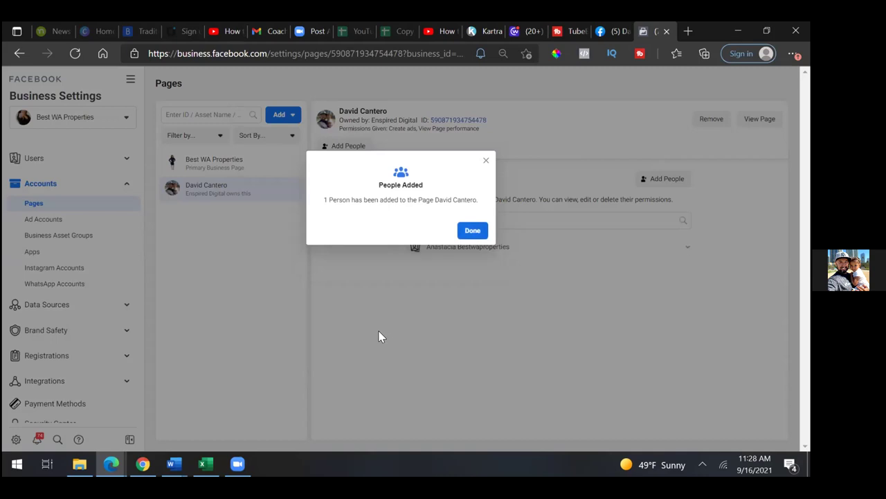
key("Return")
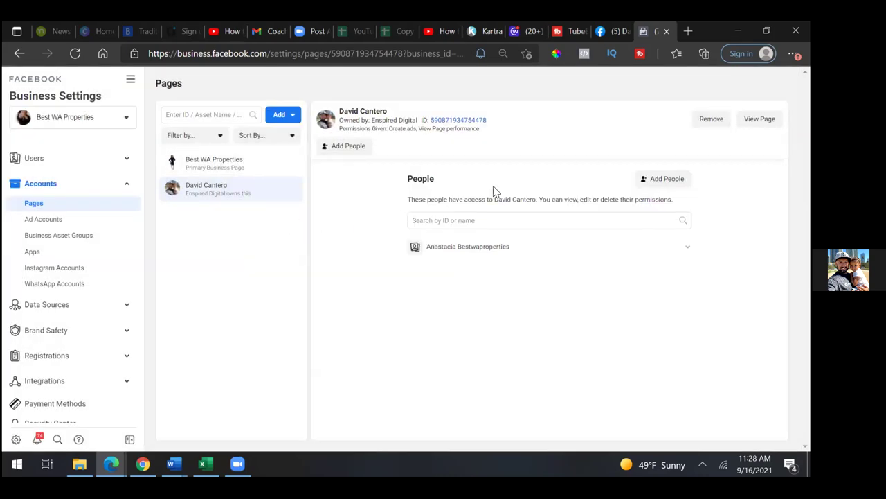
Display the All Tools menu over the David Cantero Page, toggling it closed and open again.
left_click(129, 80)
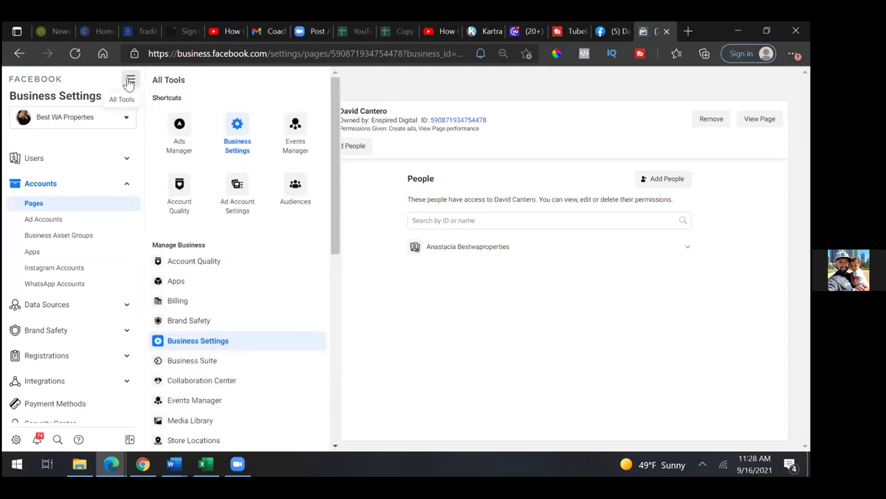
left_click(128, 82)
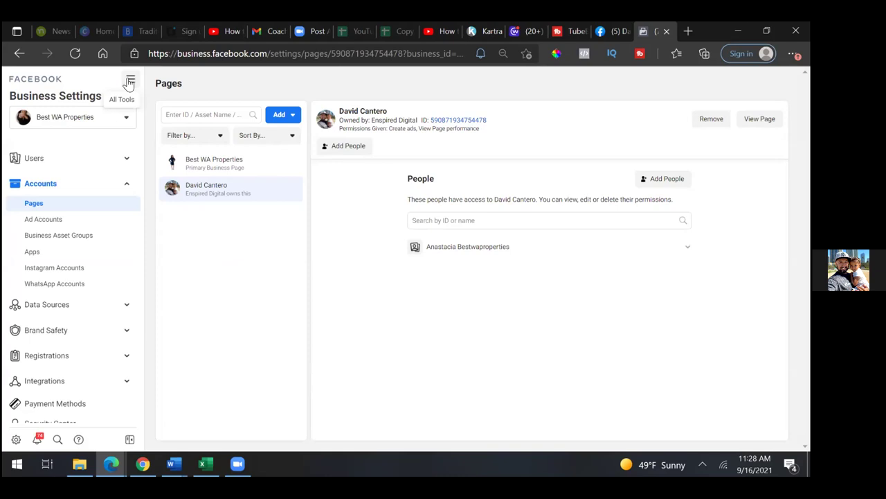
left_click(129, 82)
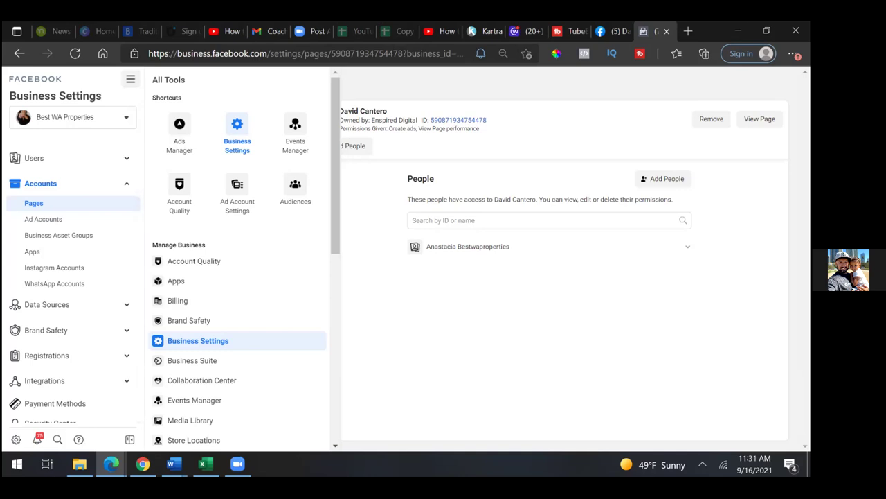
Open the David Cantero page's management view and its Page Roles settings.
left_click(197, 340)
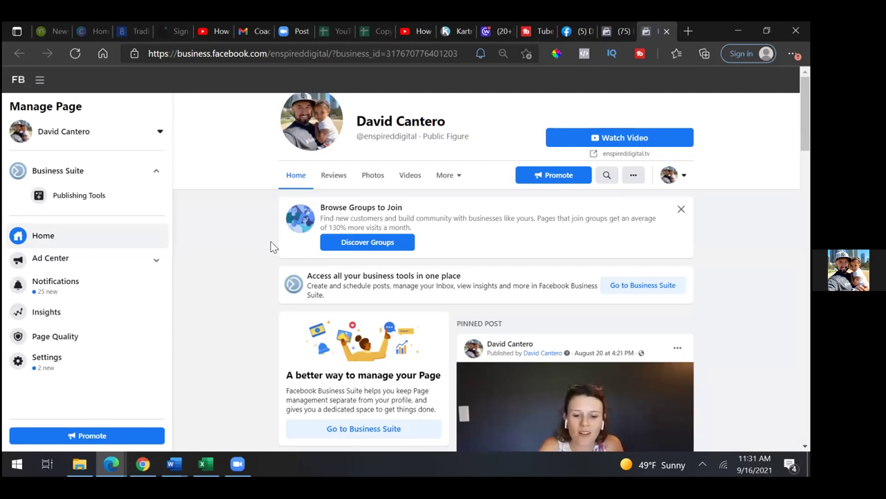
left_click(98, 372)
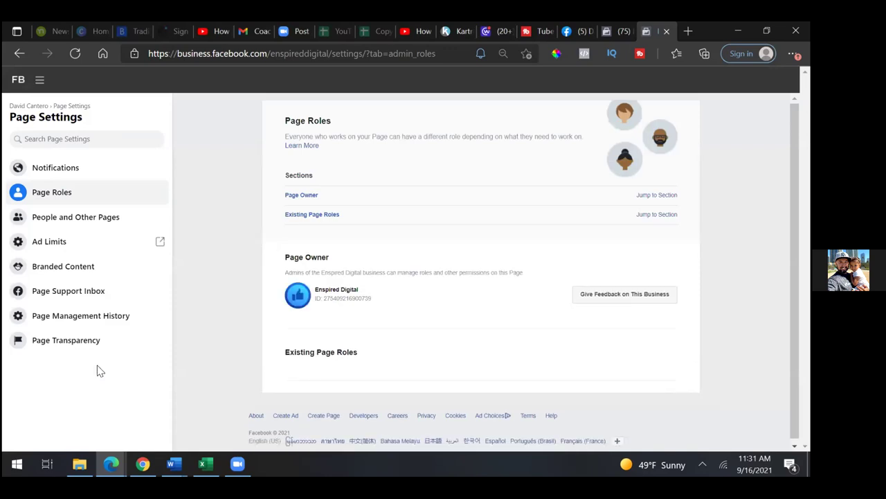
Expand the page's Notifications settings to list every notification type, New Messages through post edits.
left_click(82, 178)
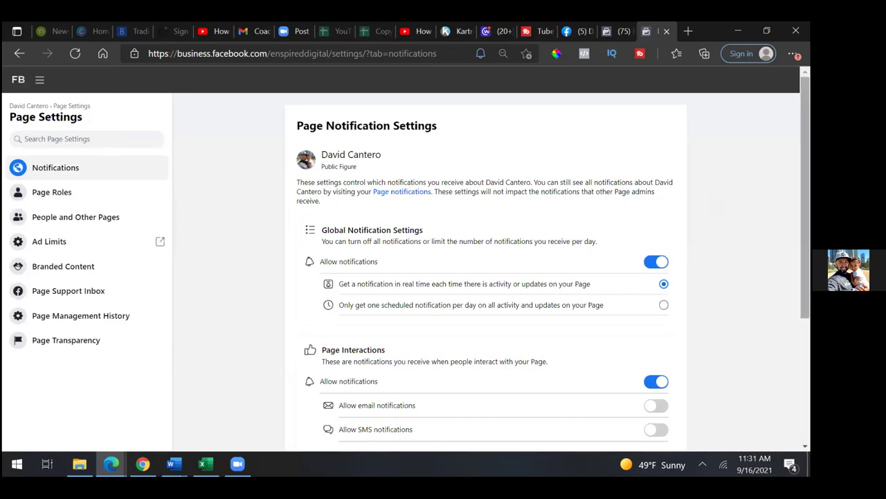
scroll(485, 277, "down", 3)
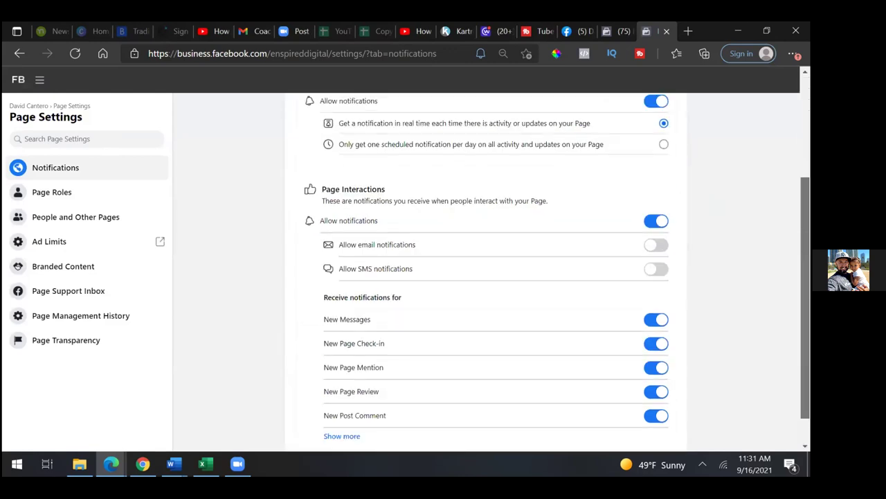
scroll(484, 277, "up", 1)
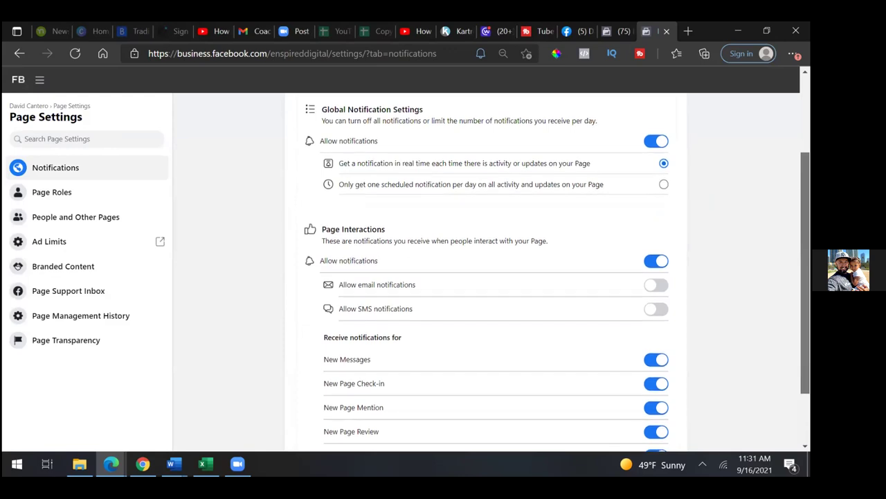
scroll(410, 413, "down", 2)
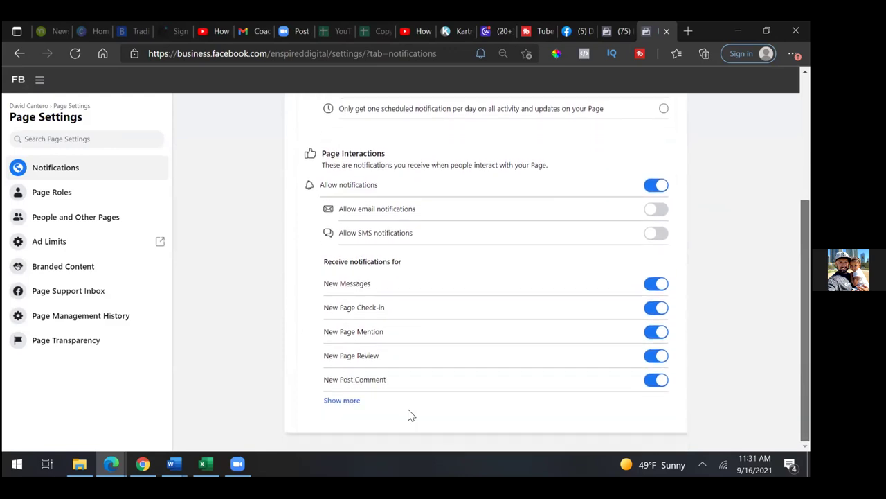
left_click(342, 400)
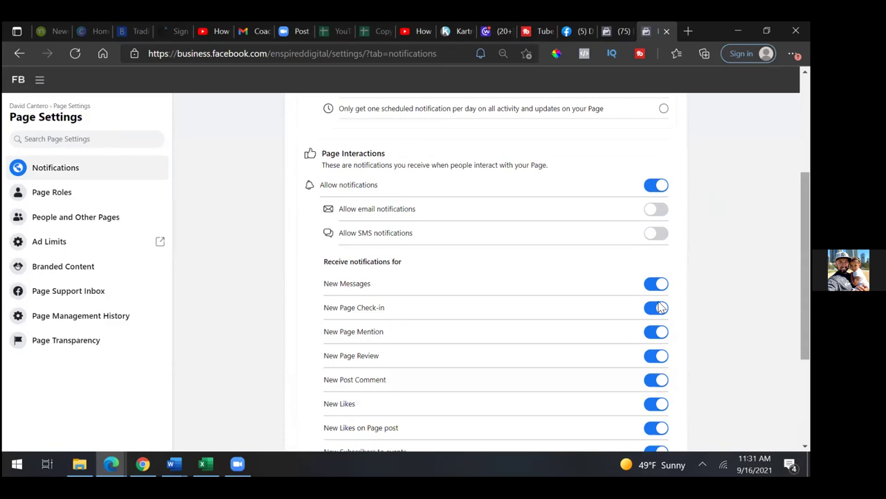
scroll(451, 250, "down", 2)
scroll(451, 251, "down", 2)
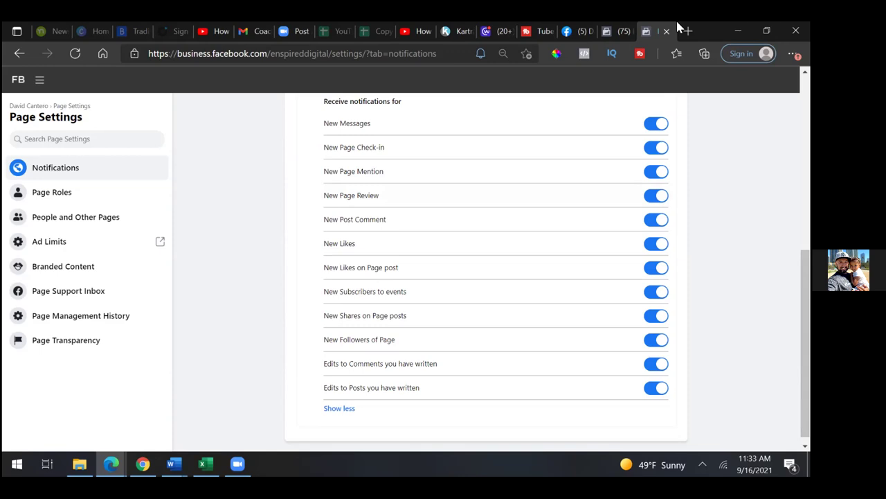
Return to Business Settings and open the Ads Manager Campaigns list for Best WA Properties.
left_click(618, 33)
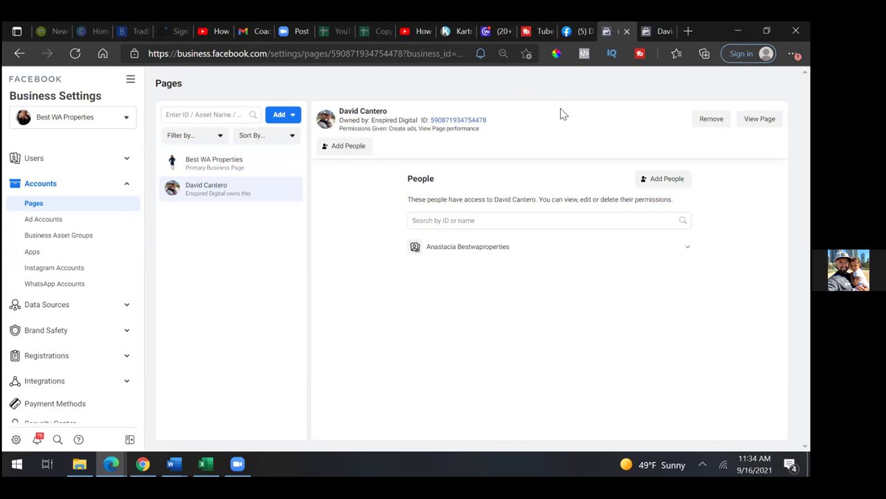
left_click(129, 80)
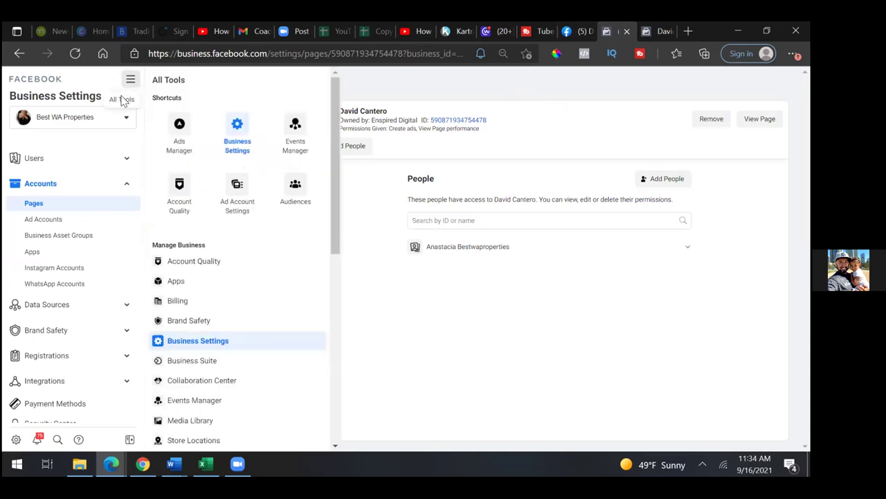
left_click(179, 125)
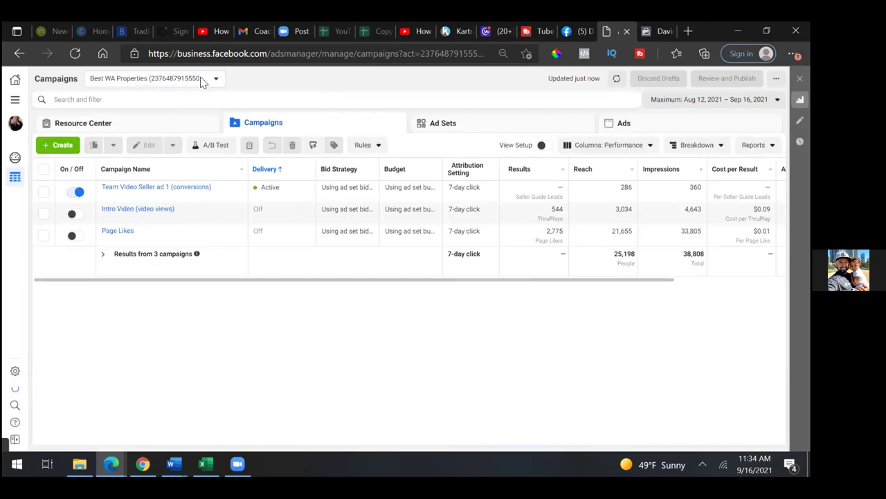
Check the ad account selector, then start a new campaign to see objective choices.
left_click(216, 82)
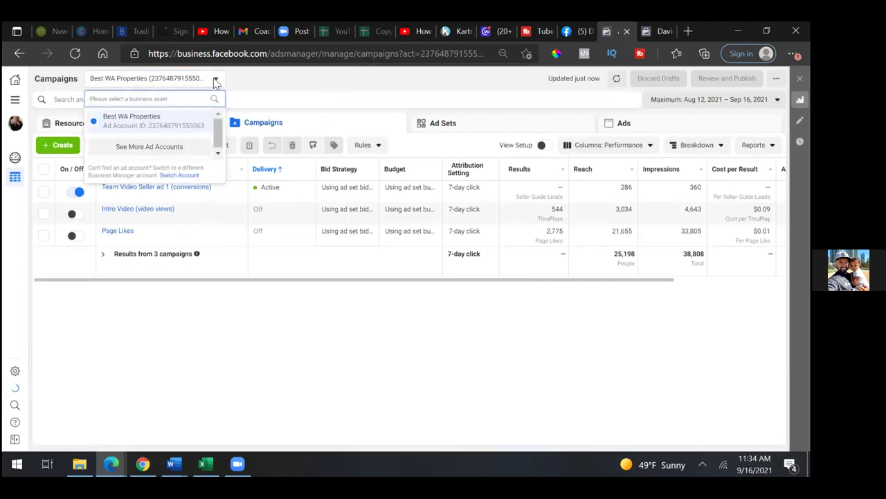
left_click(216, 82)
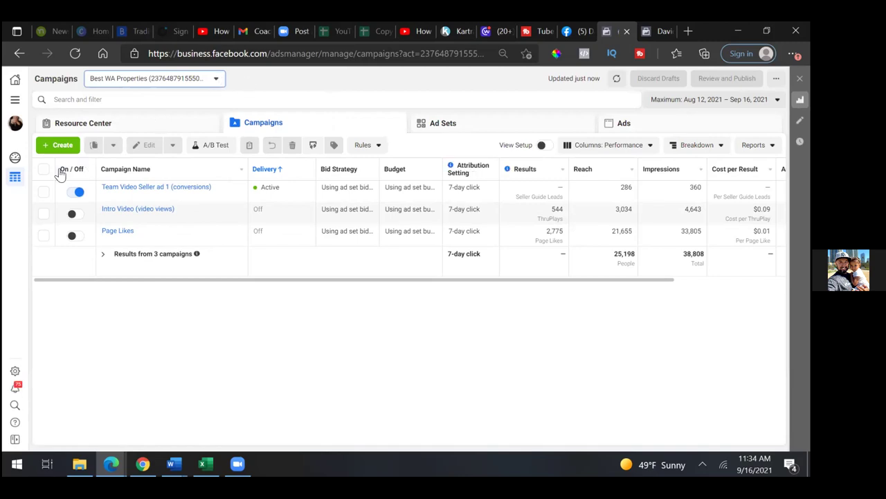
left_click(59, 149)
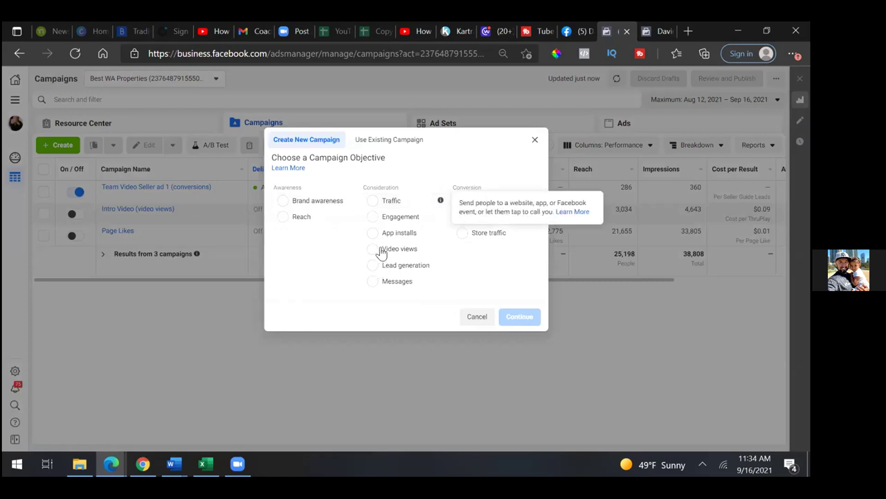
Create a draft Engagement campaign, keep its default name and review the ad set's audience.
key("space")
left_click(514, 413)
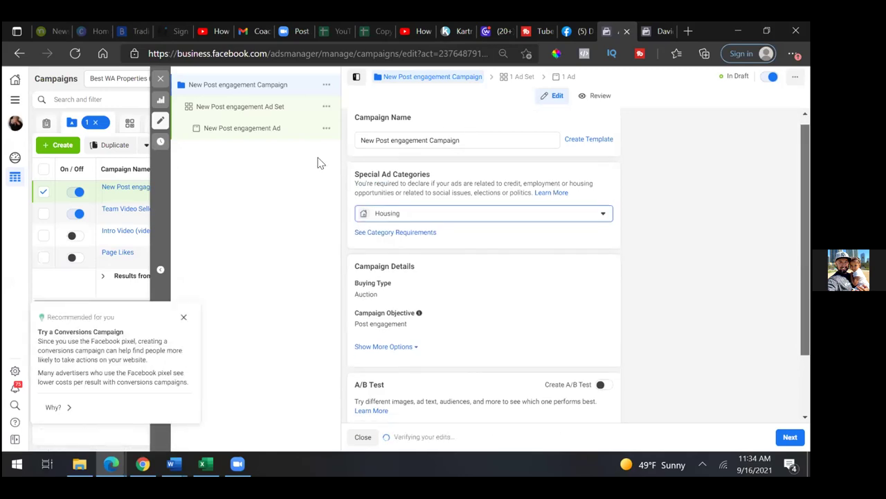
triple_click(358, 143)
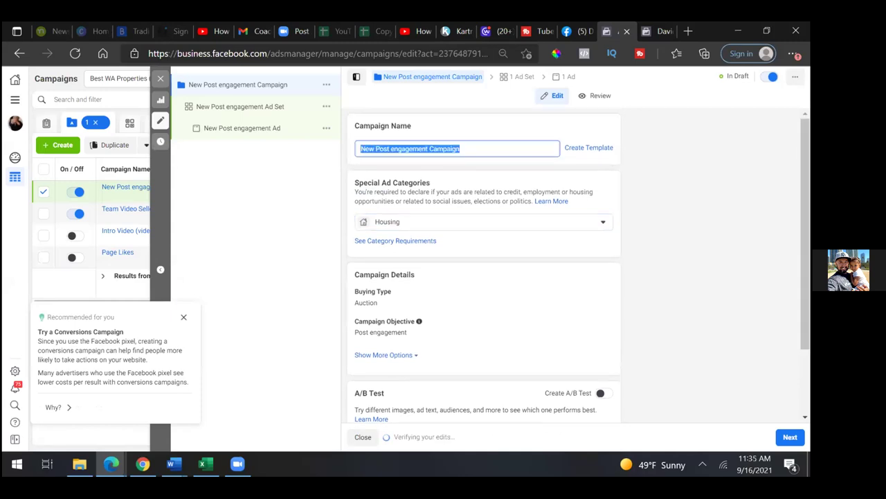
left_click(460, 148)
scroll(485, 277, "down", 1)
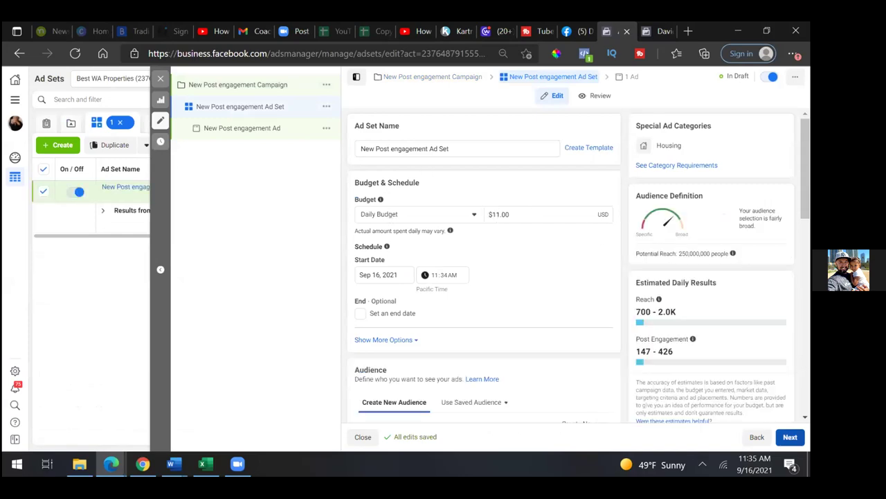
scroll(485, 264, "down", 5)
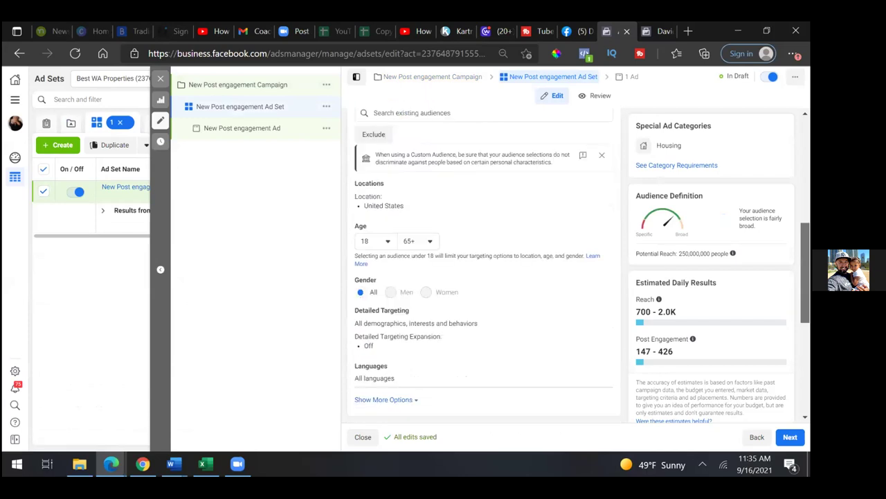
scroll(484, 263, "down", 1)
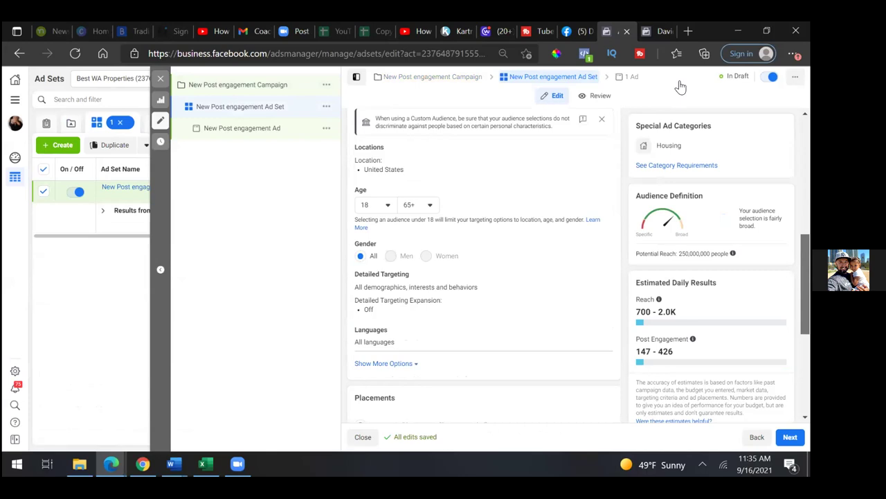
Switch to the draft ad's settings and check the Facebook Page dropdown for David Cantero.
left_click(654, 76)
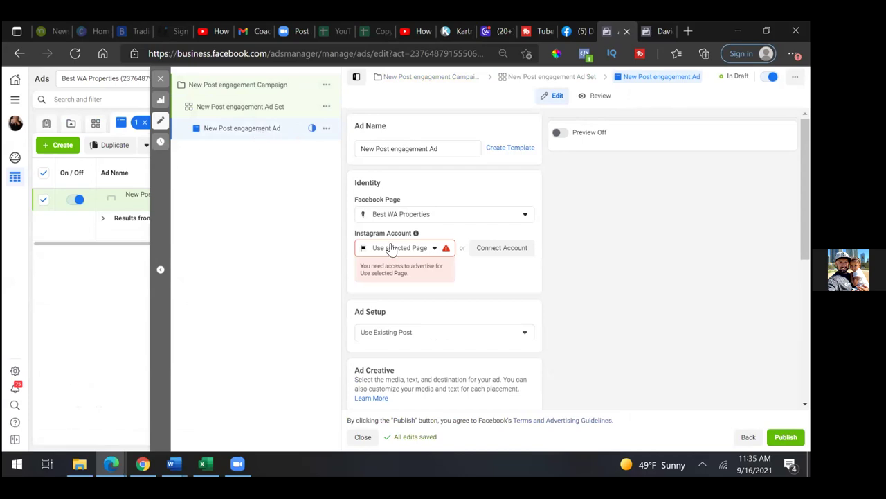
left_click(412, 216)
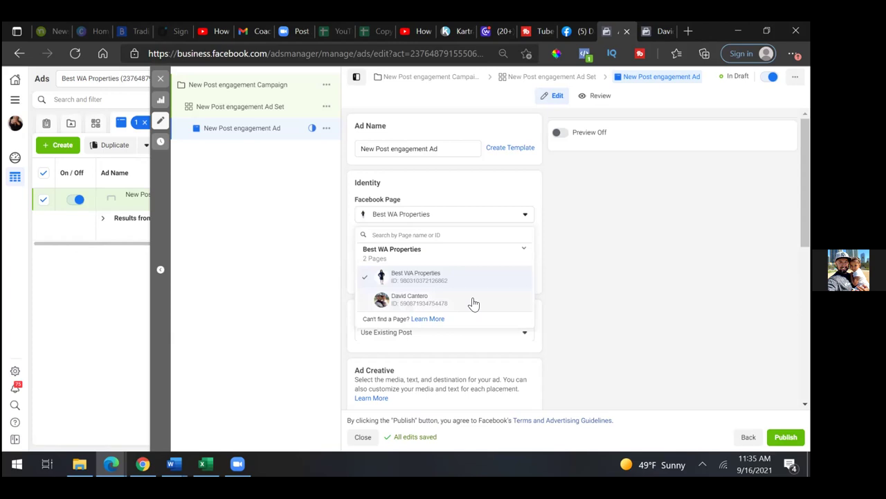
right_click(549, 294)
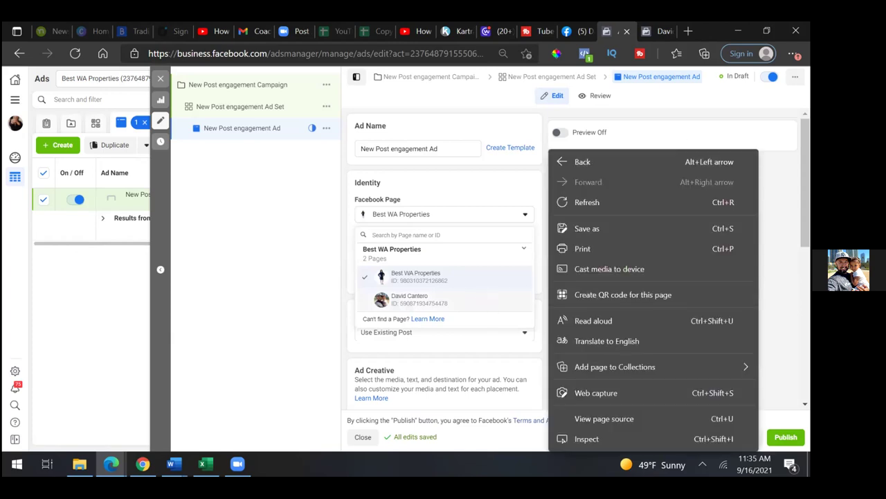
scroll(444, 277, "down", 1)
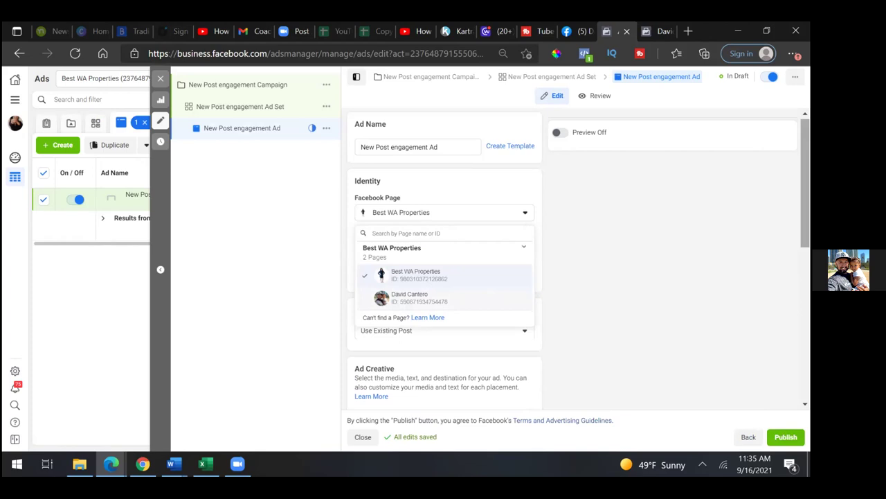
Review the page's Notifications settings from the top, then return to Business Settings.
left_click(661, 29)
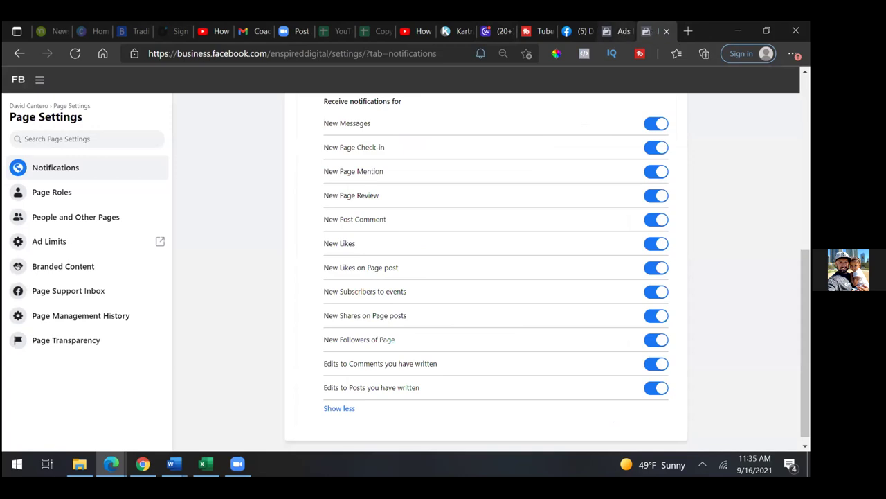
scroll(232, 73, "up", 2)
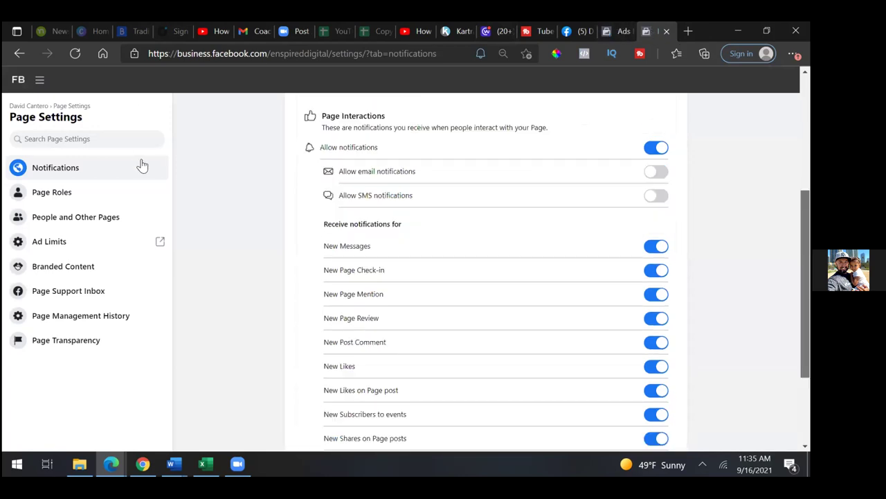
scroll(159, 87, "up", 4)
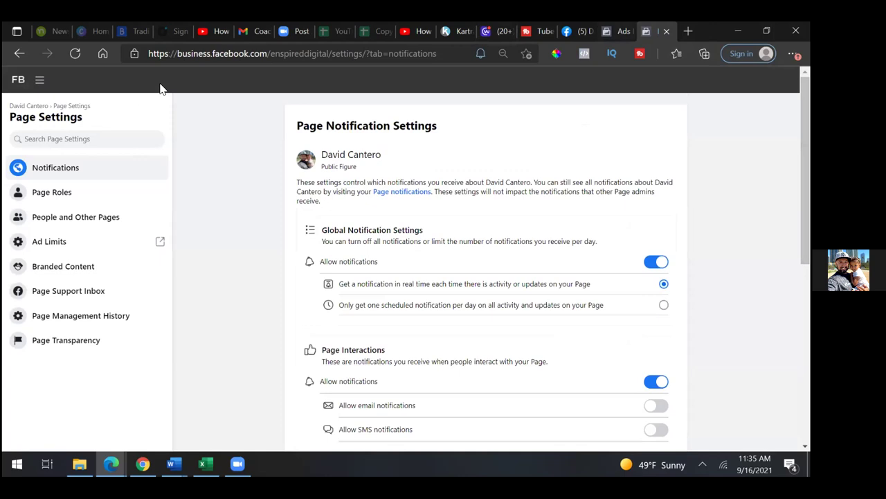
key("ctrl+shift+Tab")
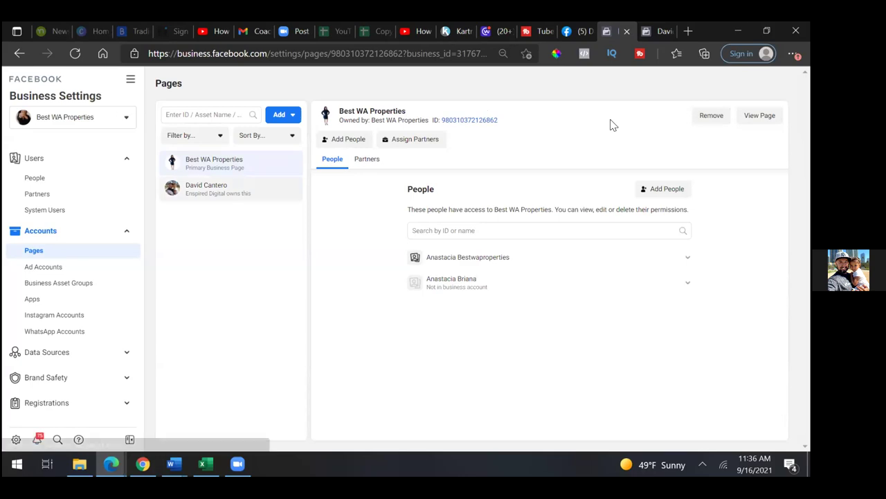
Select the David Cantero page in Business Settings and remove it from the business.
key("Return")
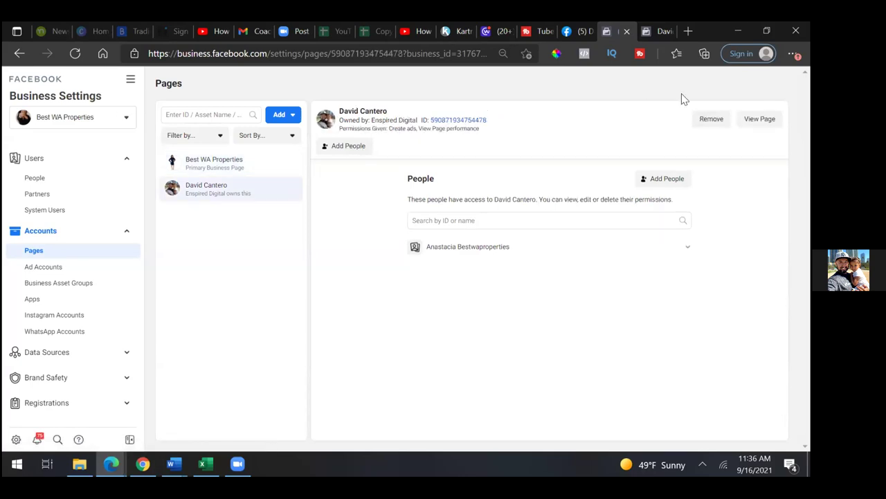
left_click(703, 127)
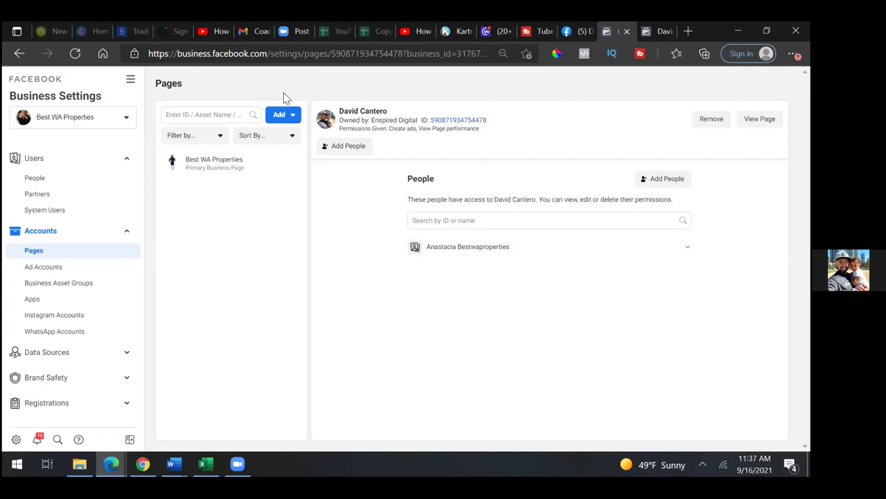
Show the business's Ad Accounts and view the Add dropdown's options.
left_click(90, 268)
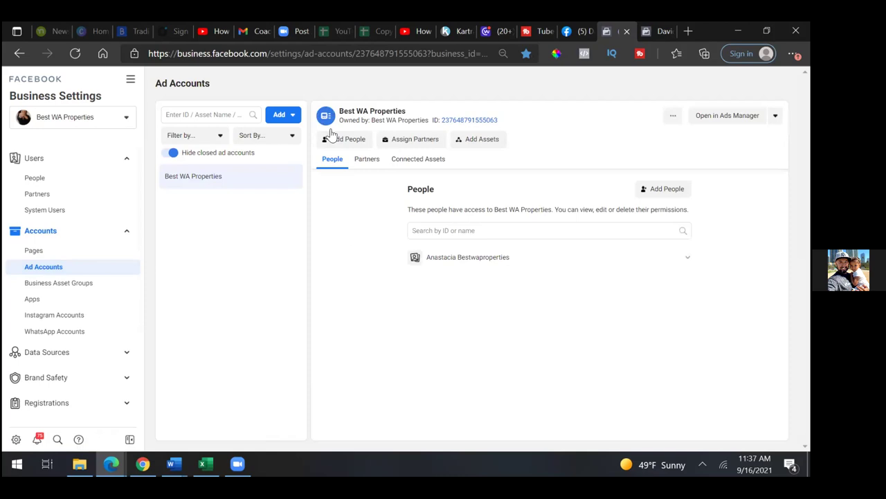
left_click(287, 117)
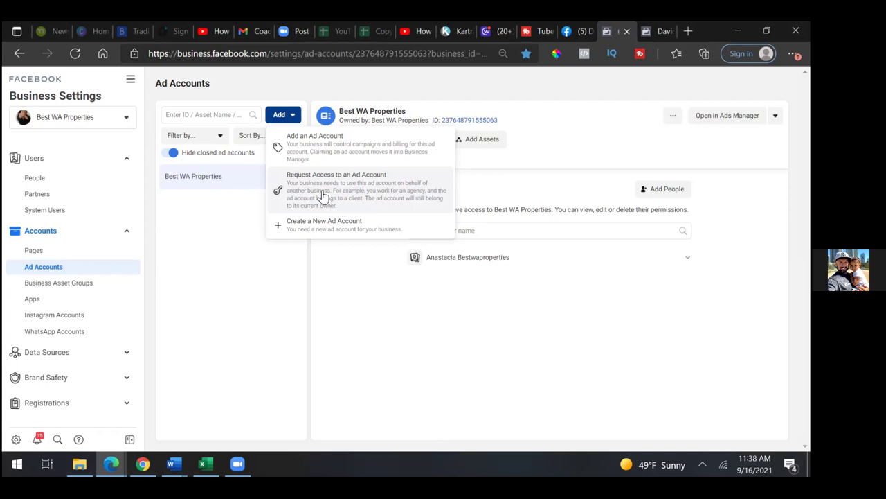
Open Ads Manager for Best WA Properties from the All Tools menu.
left_click(129, 80)
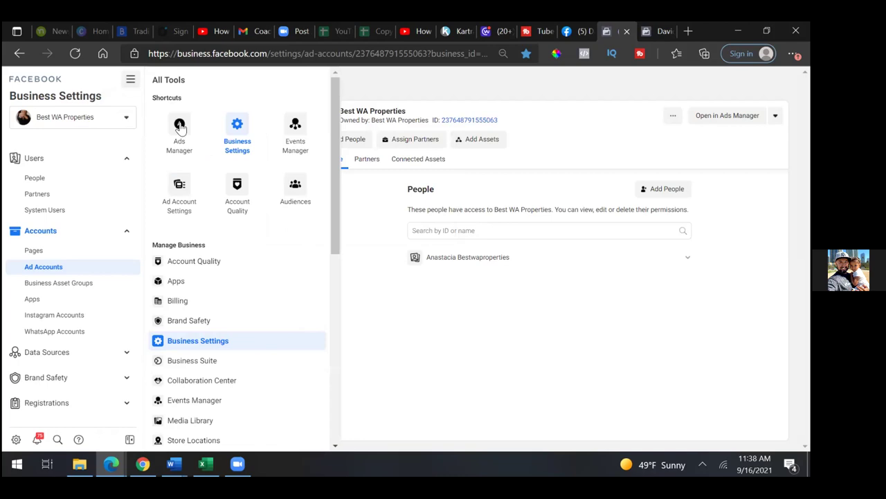
left_click(179, 127)
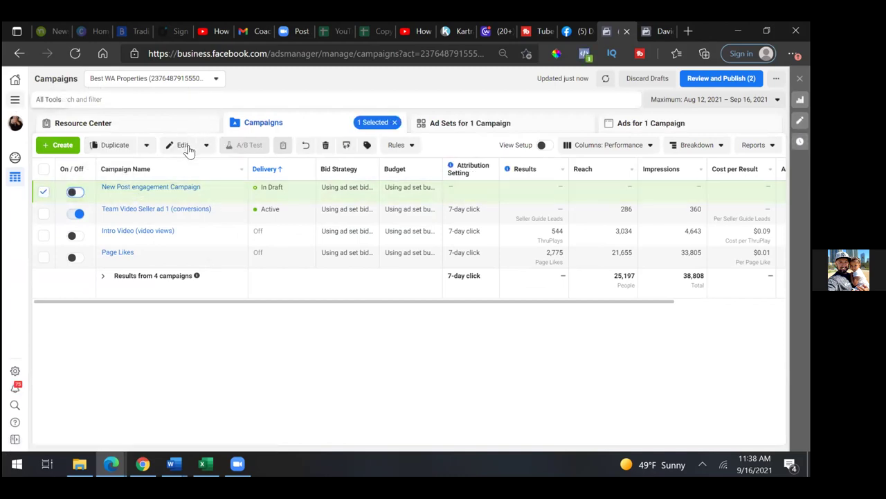
Check the ad account list, then delete the draft New Post engagement Campaign, leaving three campaigns.
left_click(197, 79)
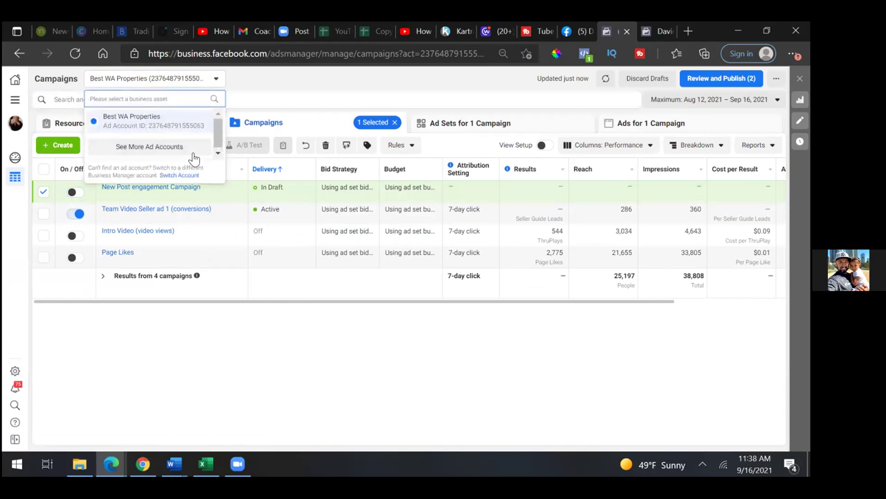
left_click(217, 80)
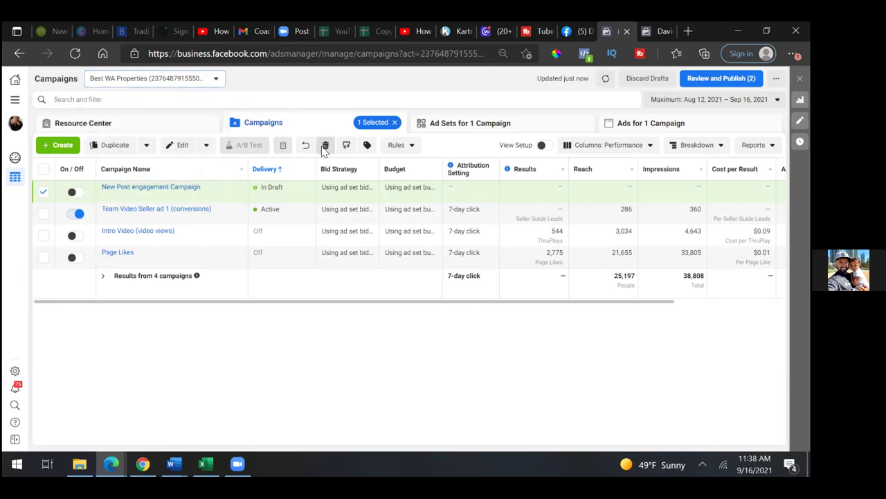
left_click_drag(358, 170, 478, 220)
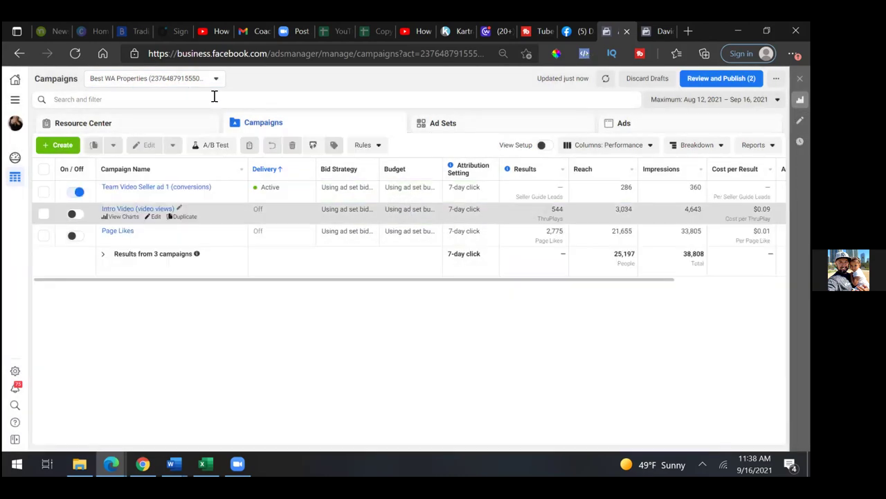